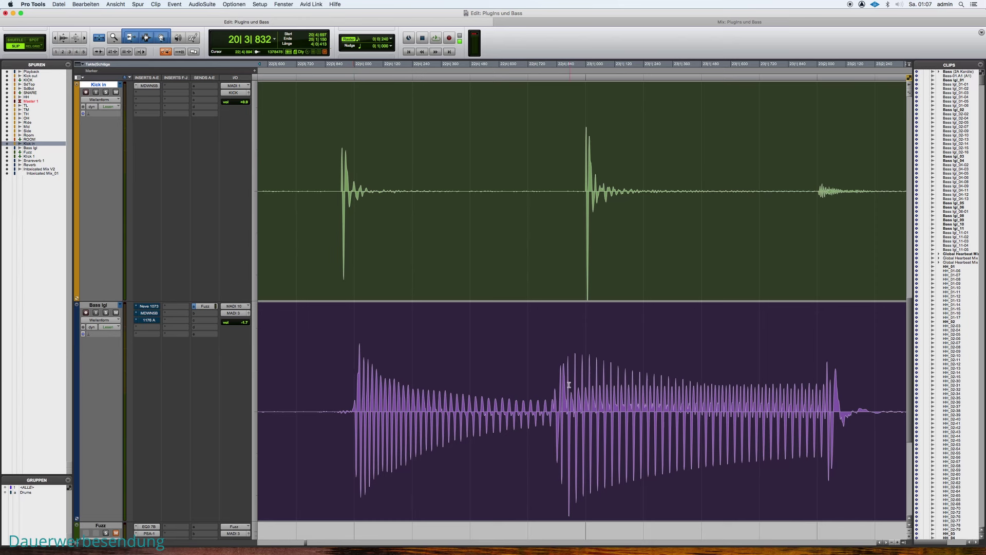
Move the Bass note at bar 23 slightly later and the preceding note slightly earlier, lining both up with the Kick in hits.
left_click_drag(552, 387, 879, 402)
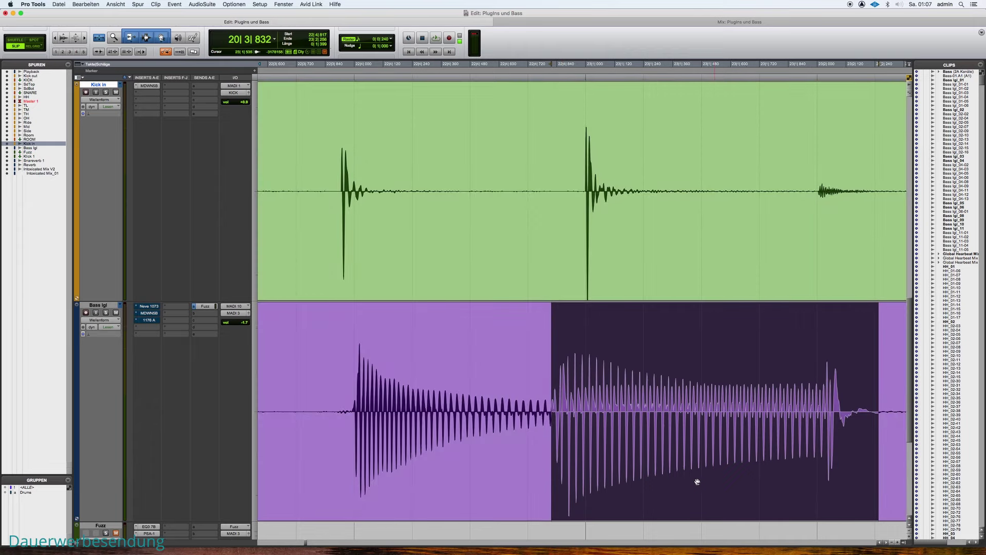
left_click_drag(657, 487, 684, 482)
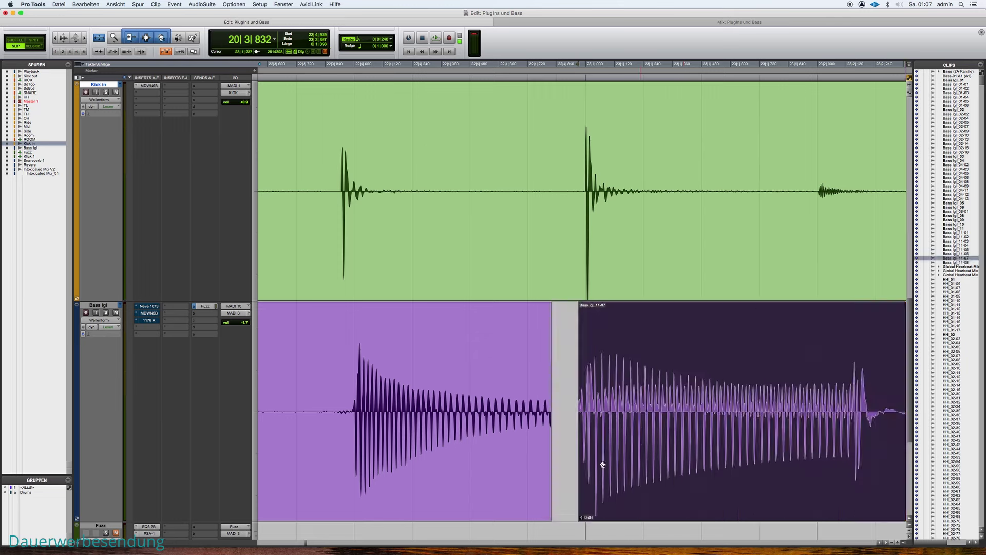
left_click_drag(330, 374, 552, 416)
left_click_drag(462, 483, 450, 480)
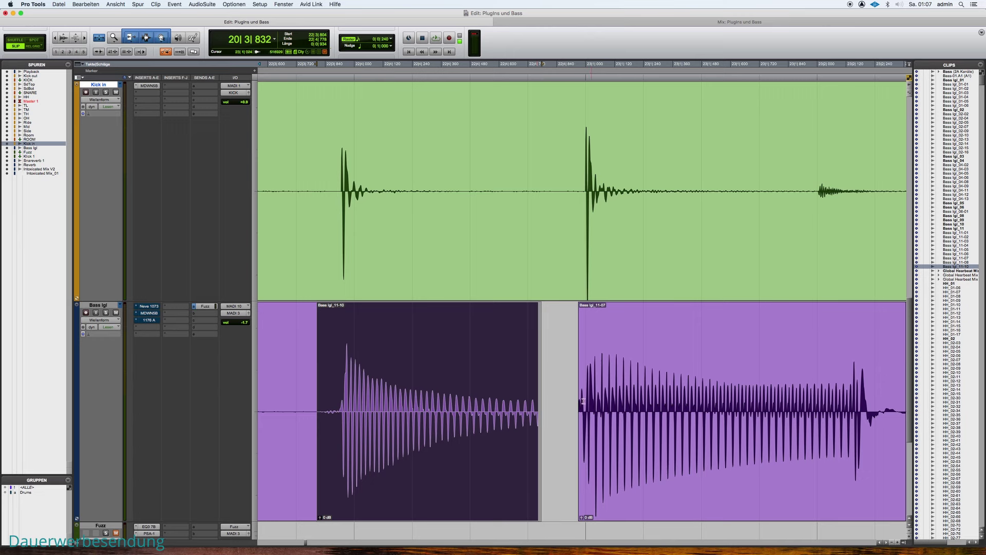
Extend the bar 23 Bass clip back to close the gap, crossfade the joint with the previous note, and play back the edit.
left_click_drag(582, 399, 544, 462)
left_click_drag(536, 517, 542, 516)
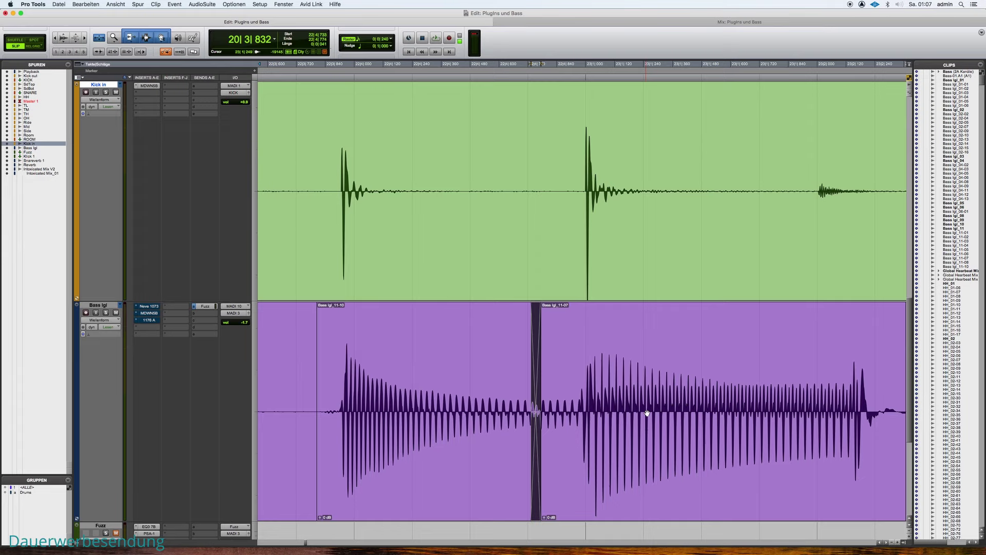
key("ctrl+e")
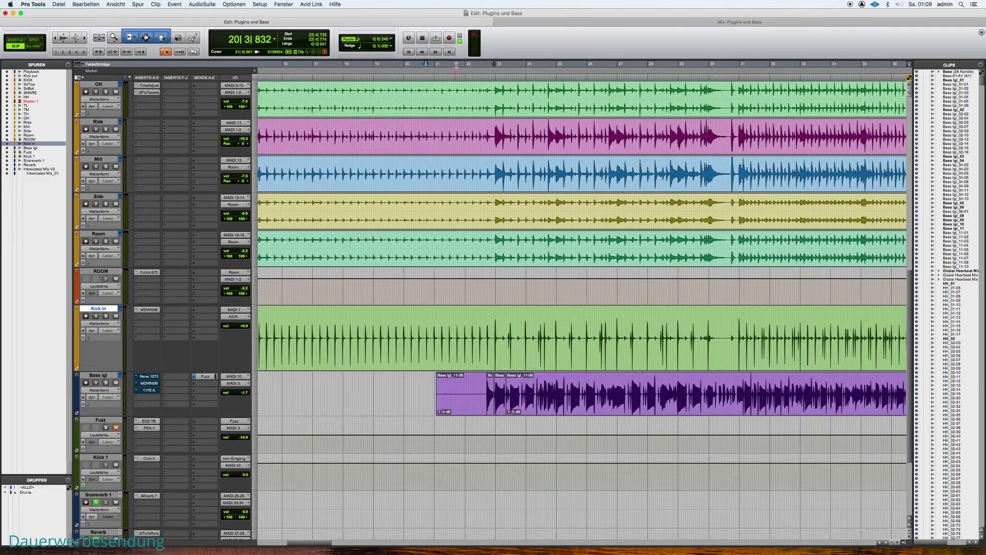
key("space")
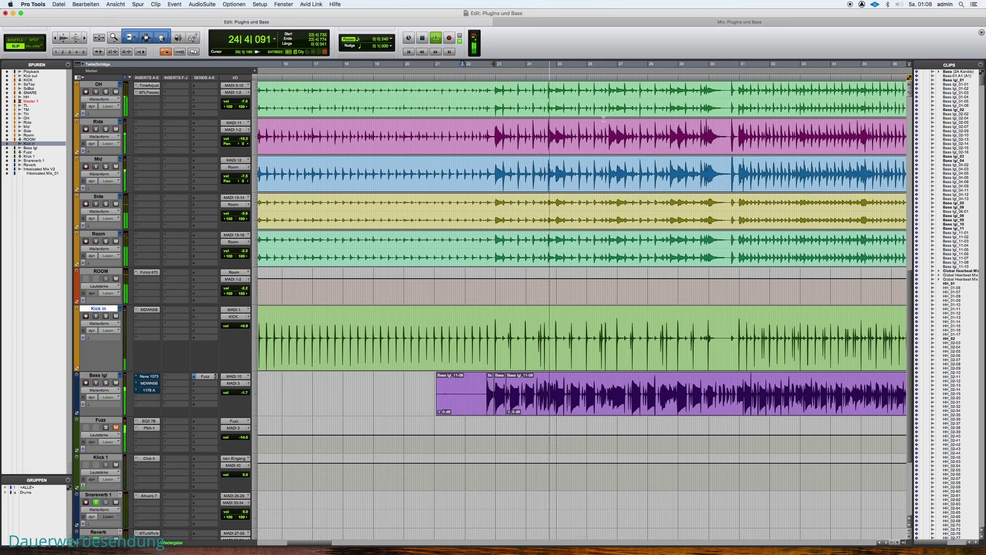
key("space")
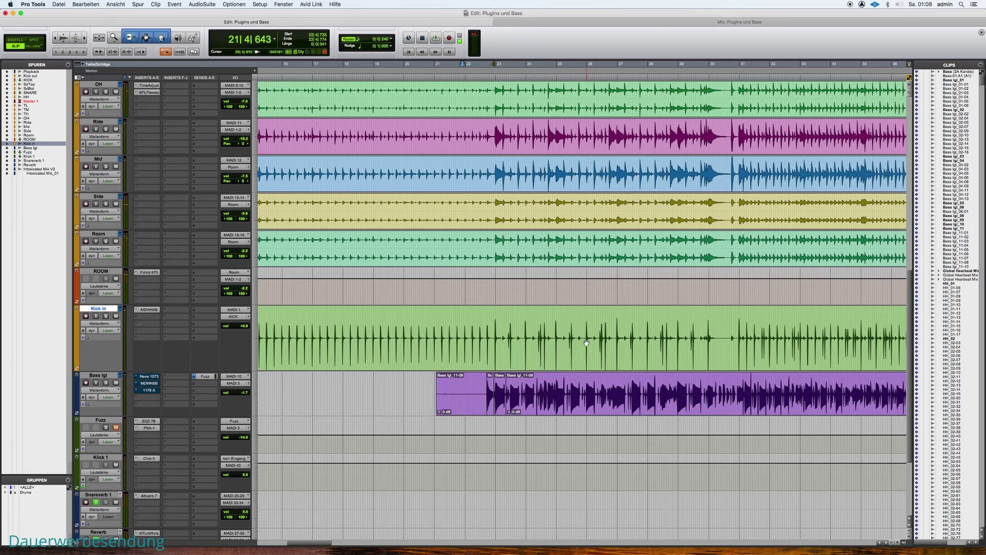
Compare the Bass timing with the Kick in hits from bar 25 onward and audition the passage.
left_click_drag(578, 334, 736, 402)
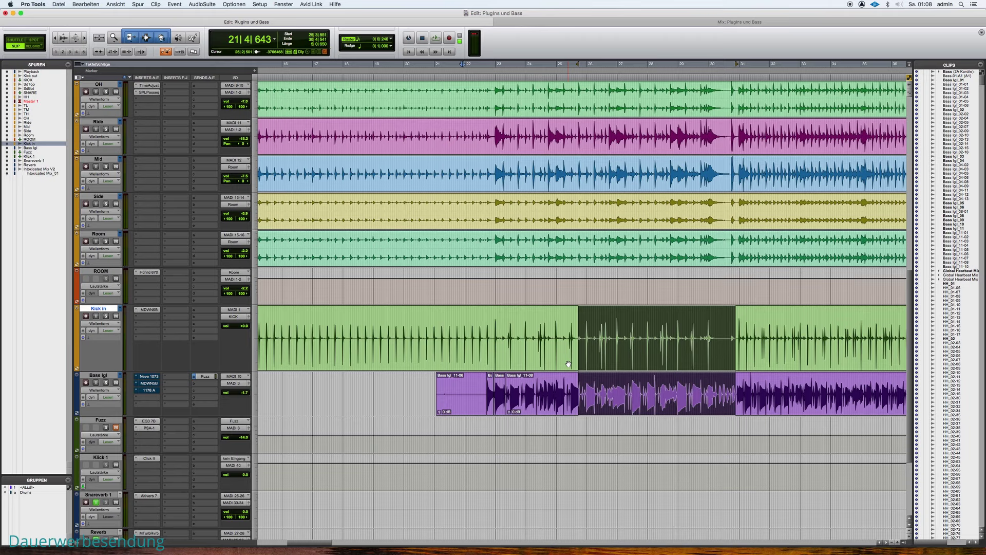
key("super+bracketright")
key("super+bracketright")
key("super+bracketright")
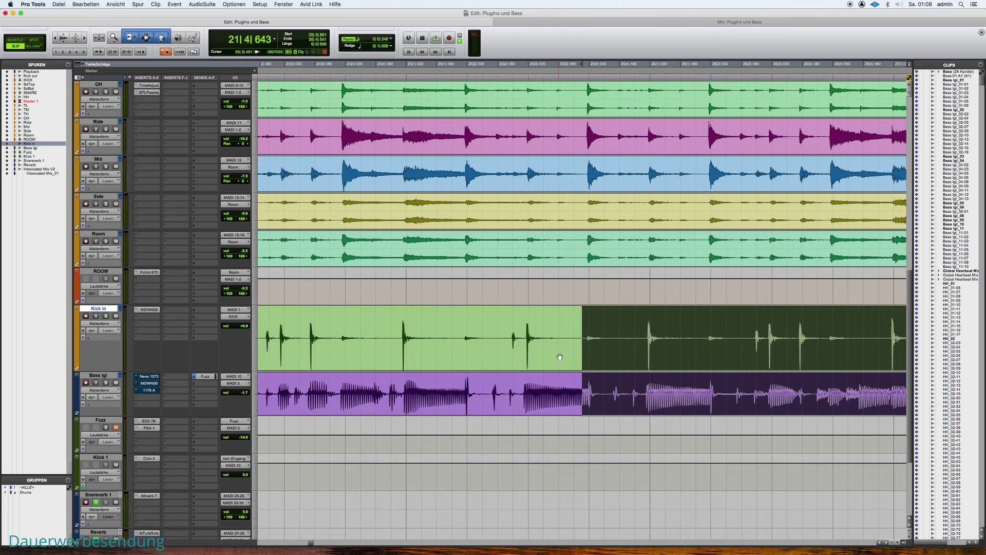
scroll(561, 354, "right", 5)
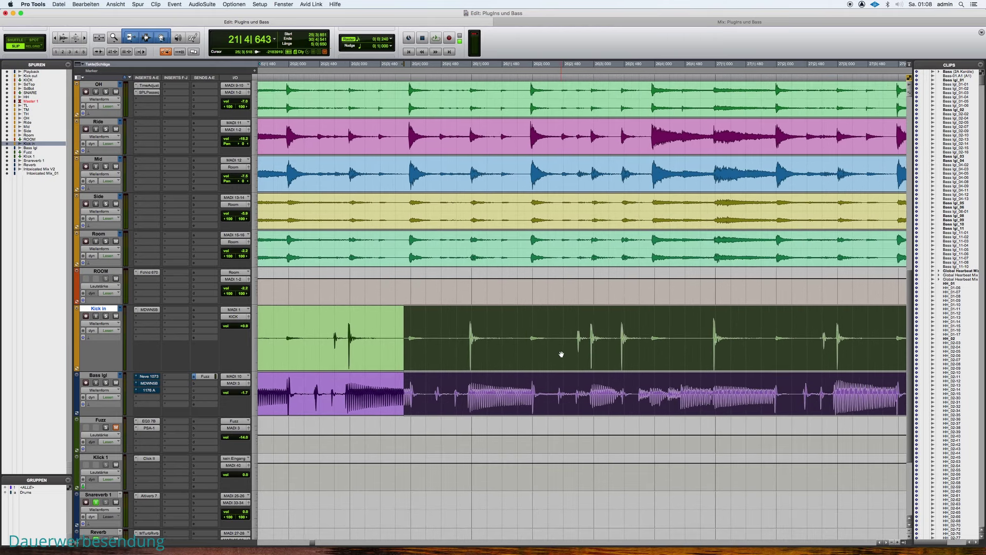
key("super+bracketright")
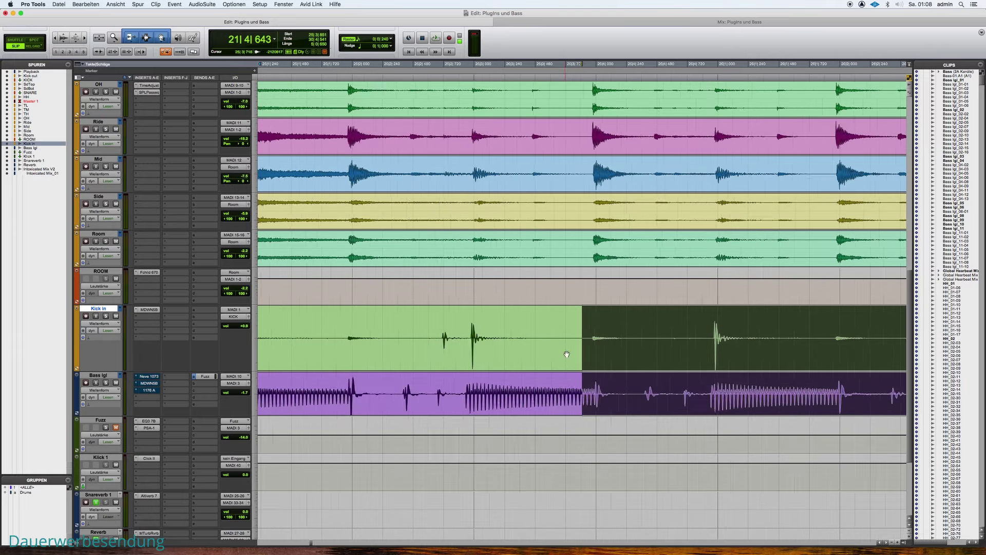
scroll(561, 354, "right", 10)
scroll(567, 354, "left", 5)
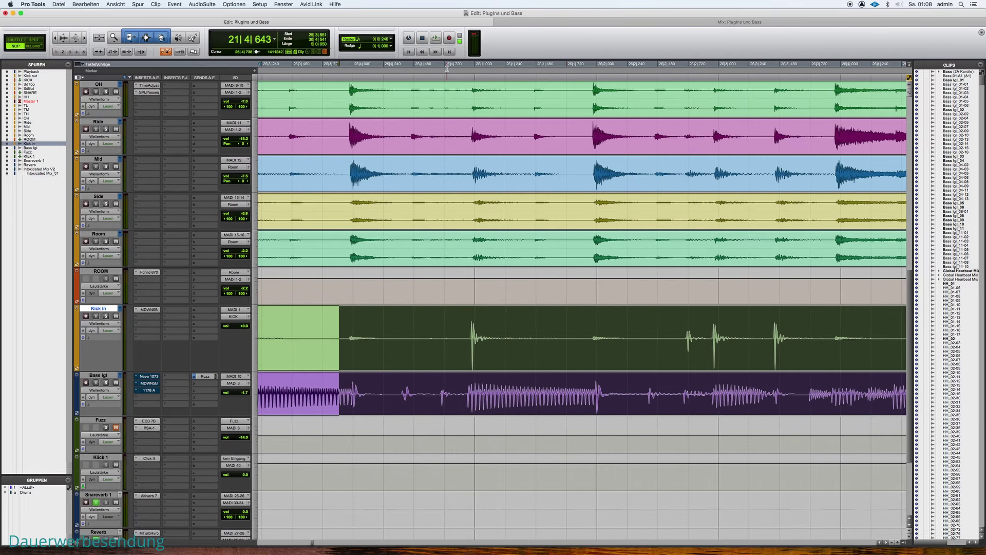
key("space")
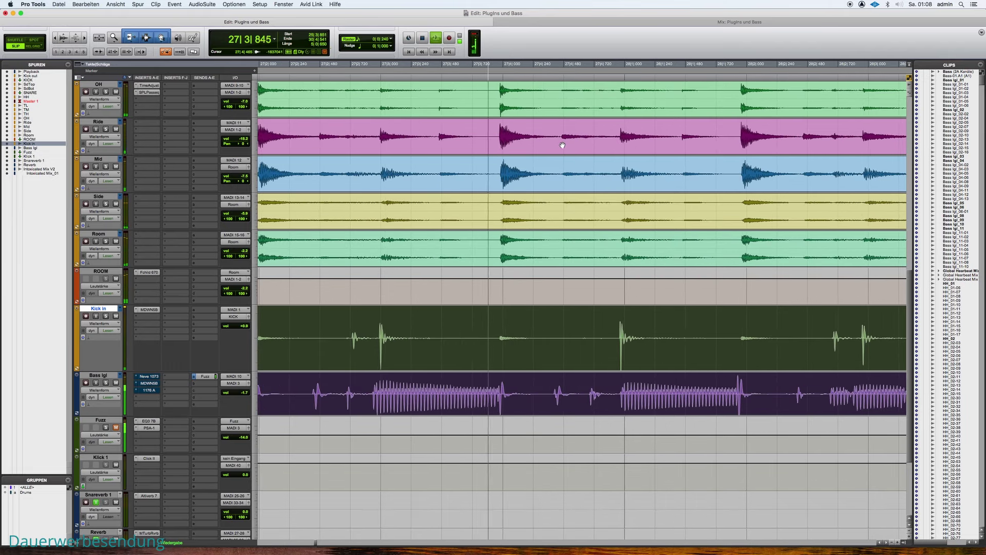
key("space")
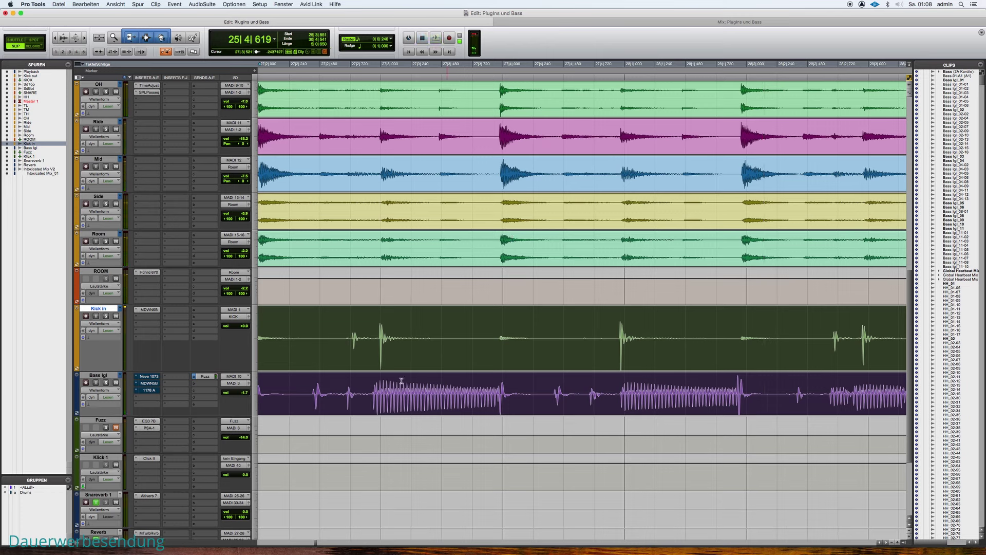
Move the Bass note around beat 3 of bar 27 slightly later onto the kick hit, and play back the result.
left_click_drag(361, 382, 531, 376)
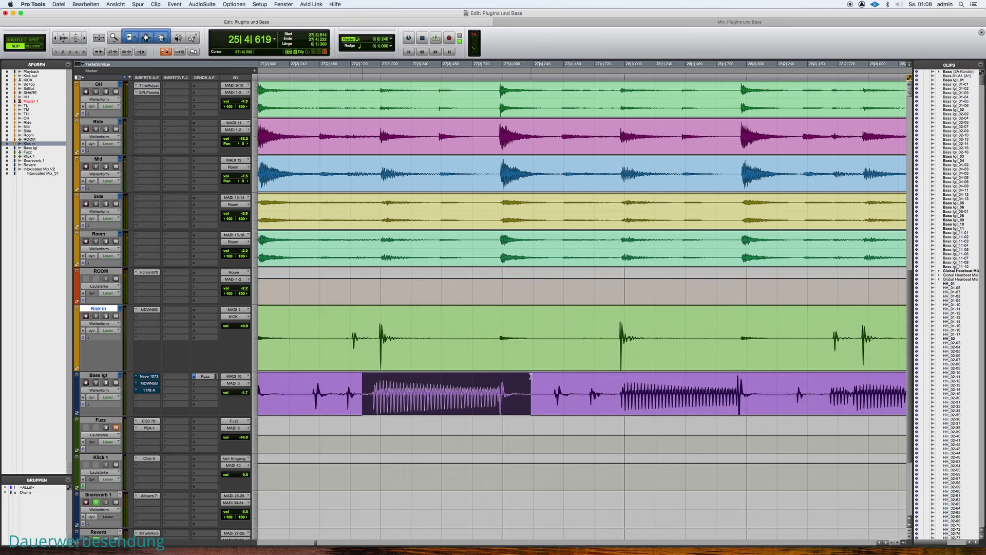
left_click_drag(424, 407, 430, 407)
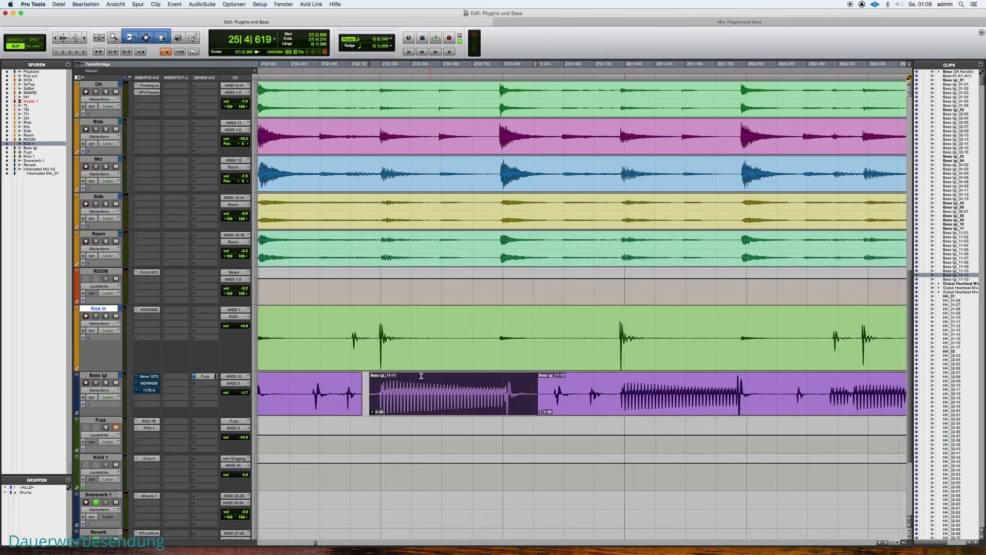
key("space")
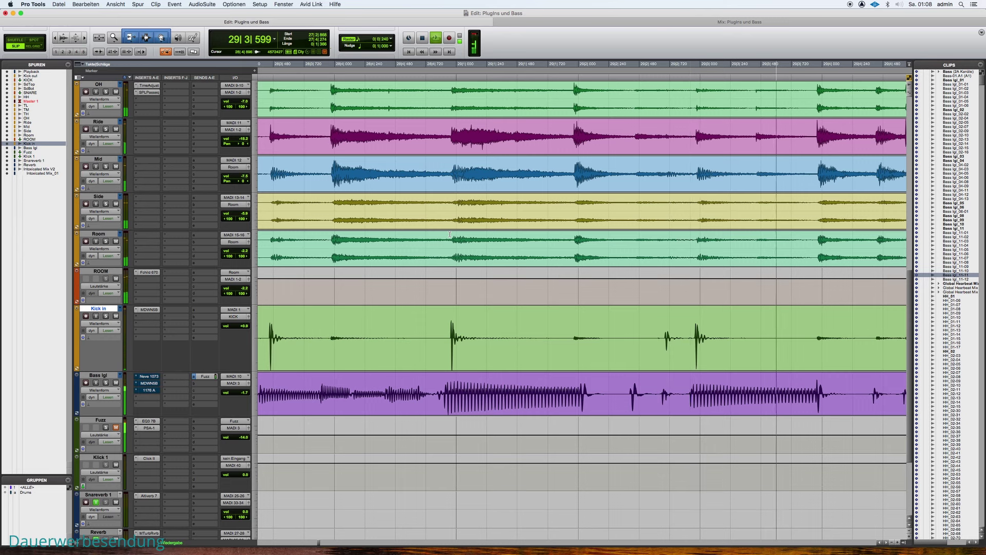
key("space")
Move the Bass passage from just before bar 29 to 29|4 slightly later onto the kick, crossfade both joints, and play it back.
left_click_drag(439, 390, 840, 392)
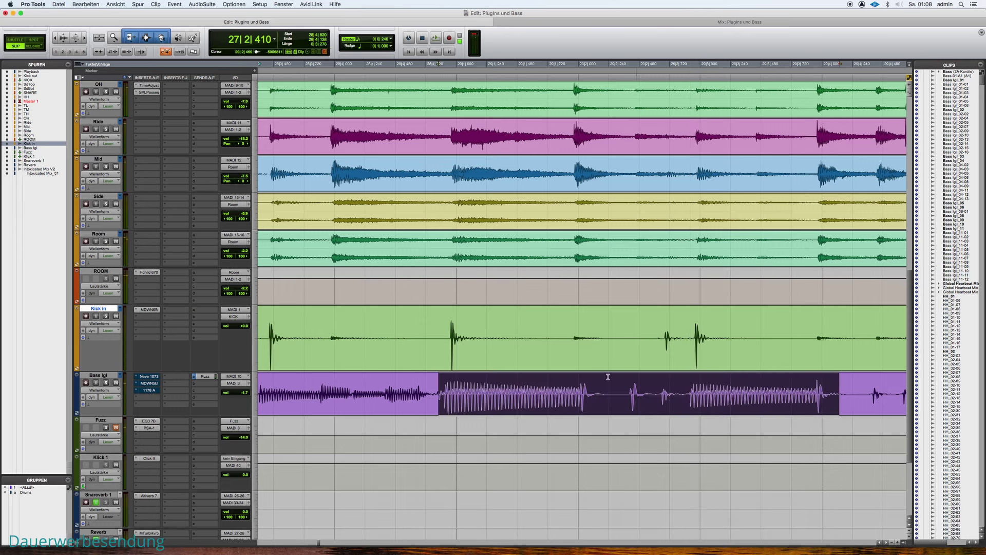
left_click_drag(500, 410, 506, 408)
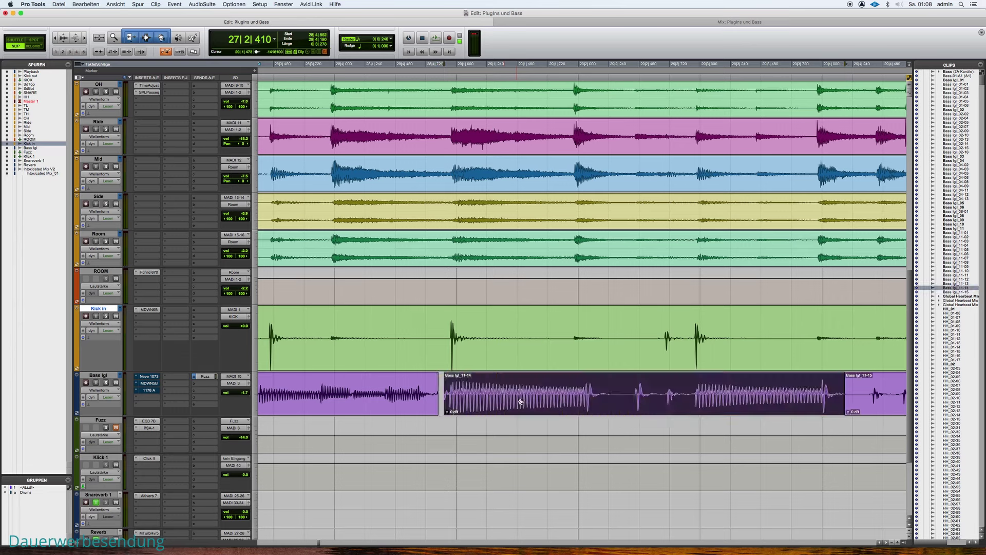
left_click_drag(446, 395, 433, 413)
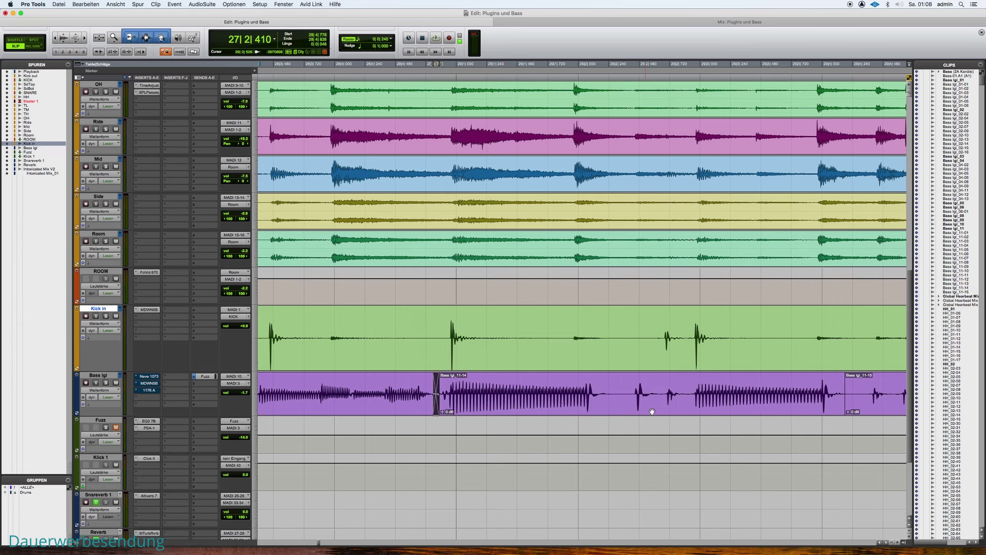
left_click_drag(848, 412, 844, 412)
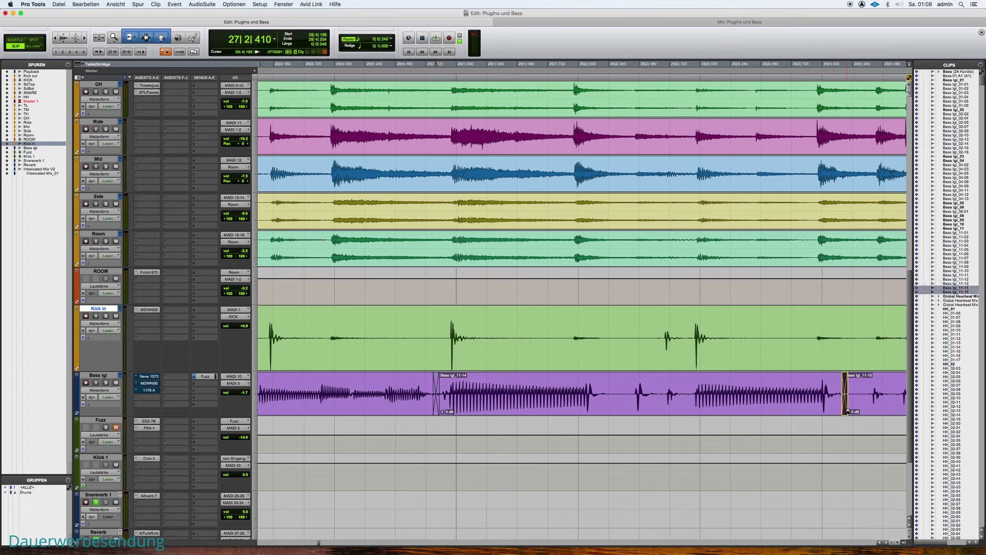
key("space")
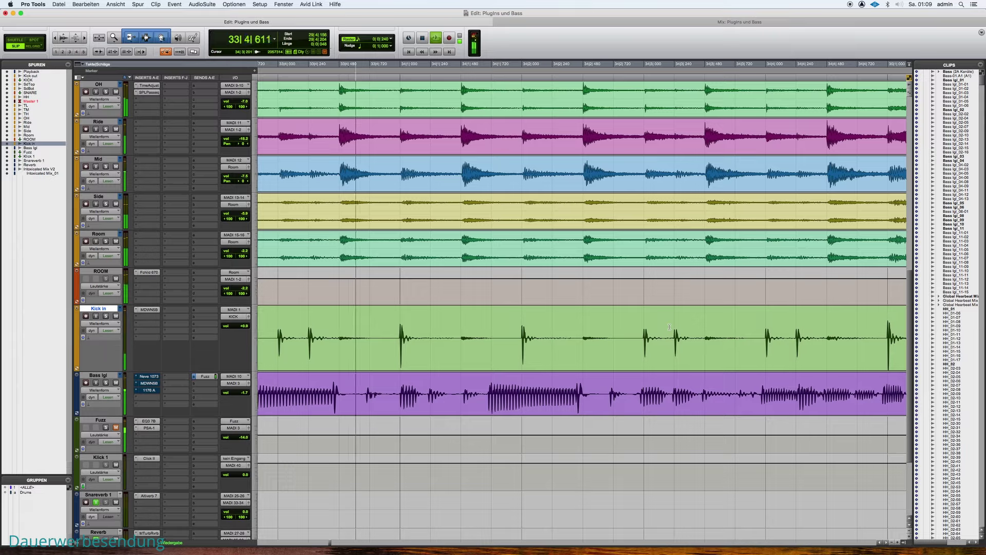
key("space")
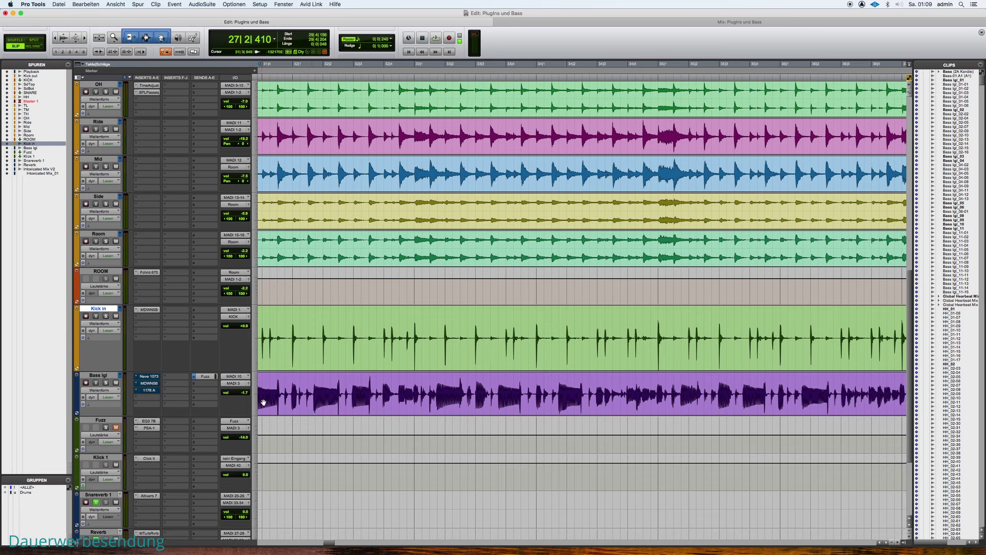
Activate the Neve 1073 on the Bass track, lower its fader slightly, and compare the sound with its EQ switched.
left_click(149, 377)
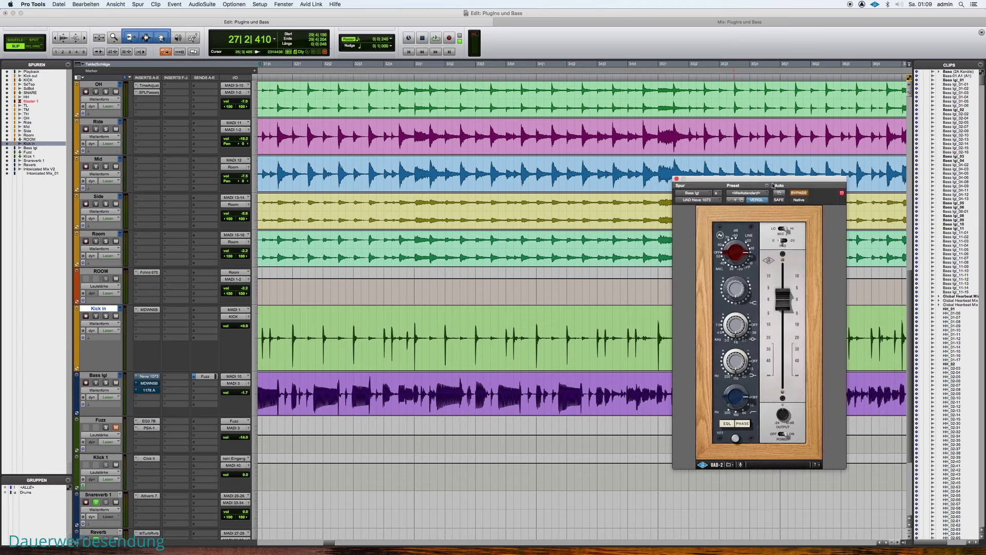
left_click_drag(774, 181, 518, 102)
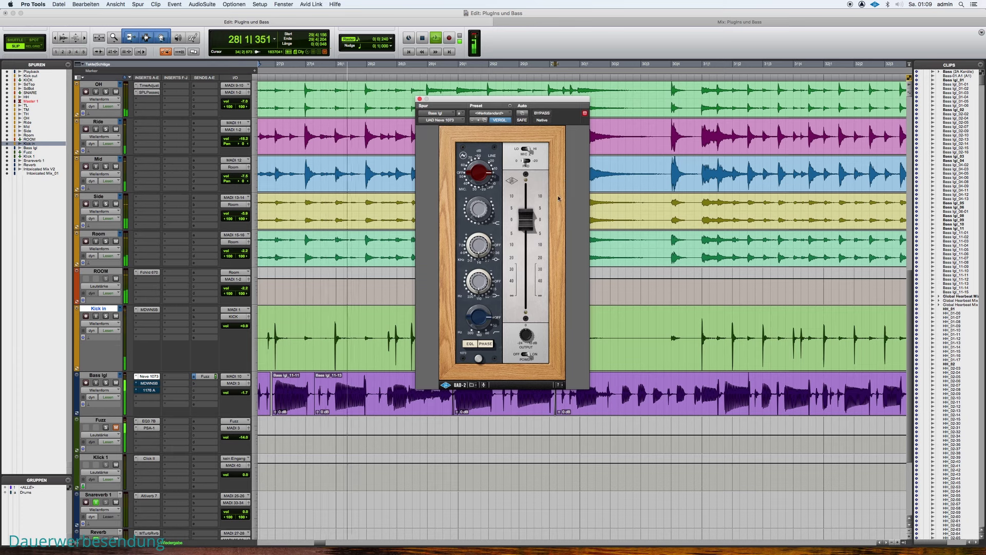
left_click_drag(526, 219, 528, 225)
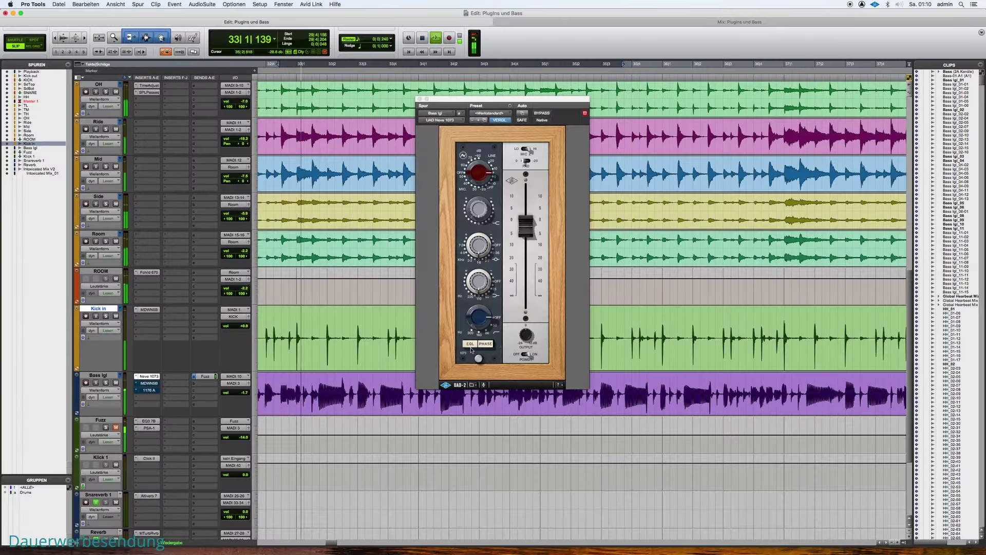
left_click(471, 347)
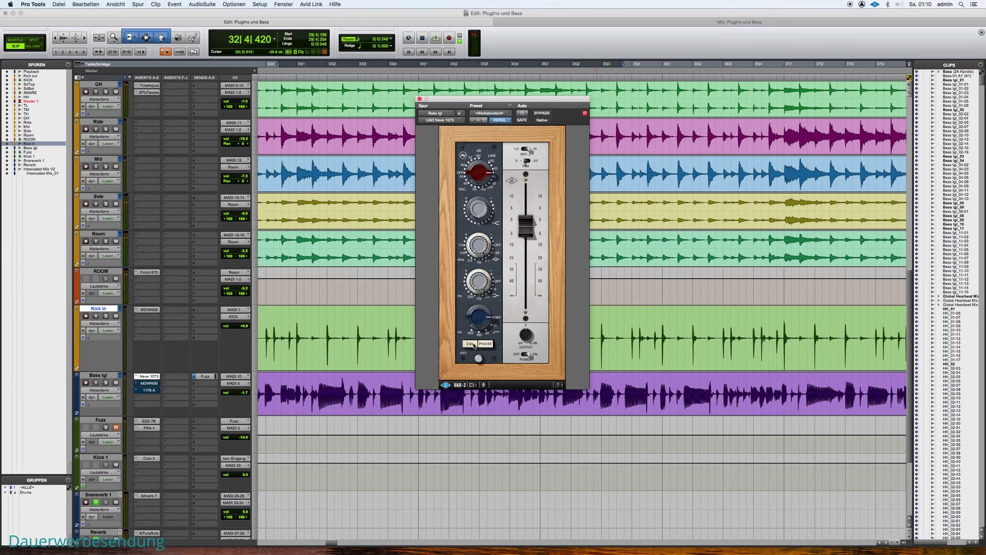
Activate the Massenburg EQ on the Bass track, isolate the yellow band, and sweep its frequency to 576 Hz during playback.
left_click(153, 385)
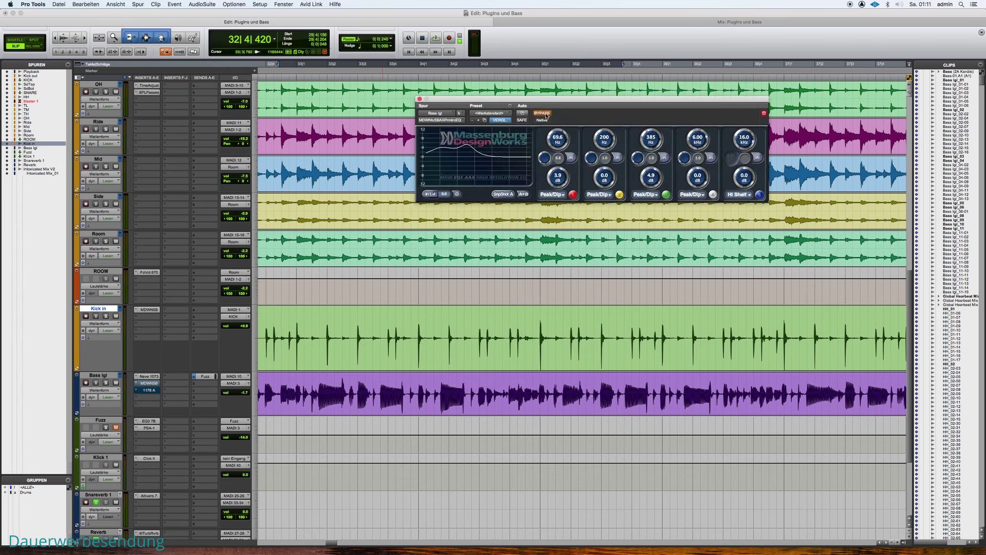
left_click(620, 195)
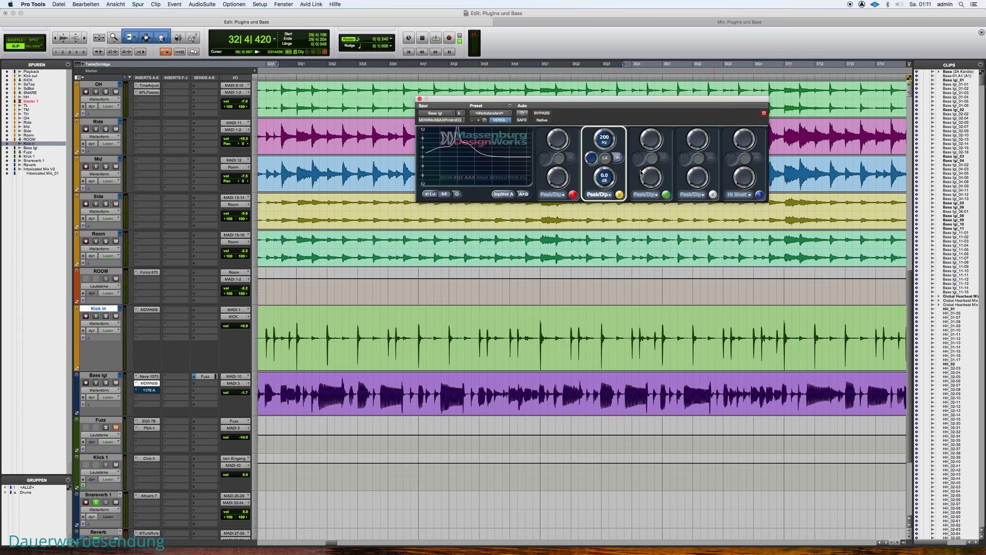
key("space")
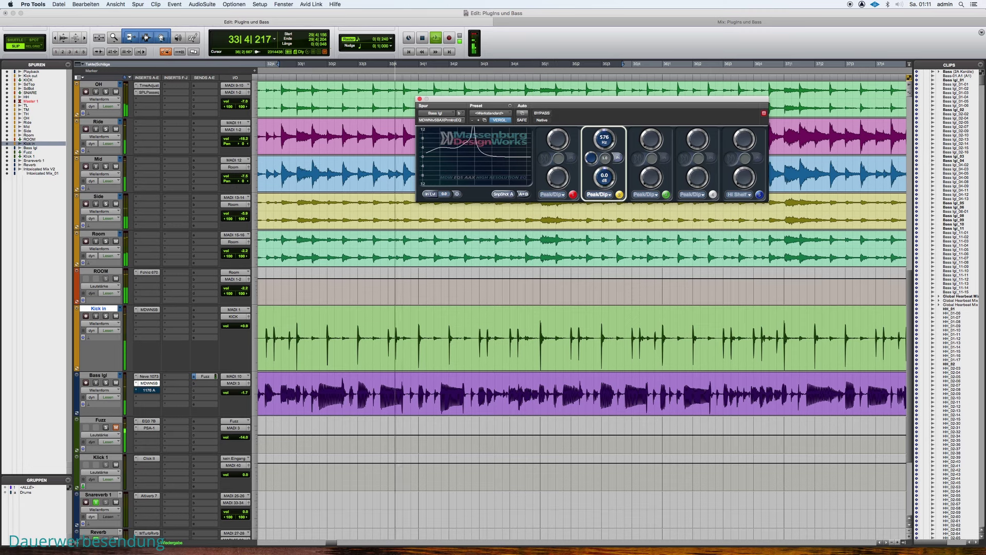
key("space")
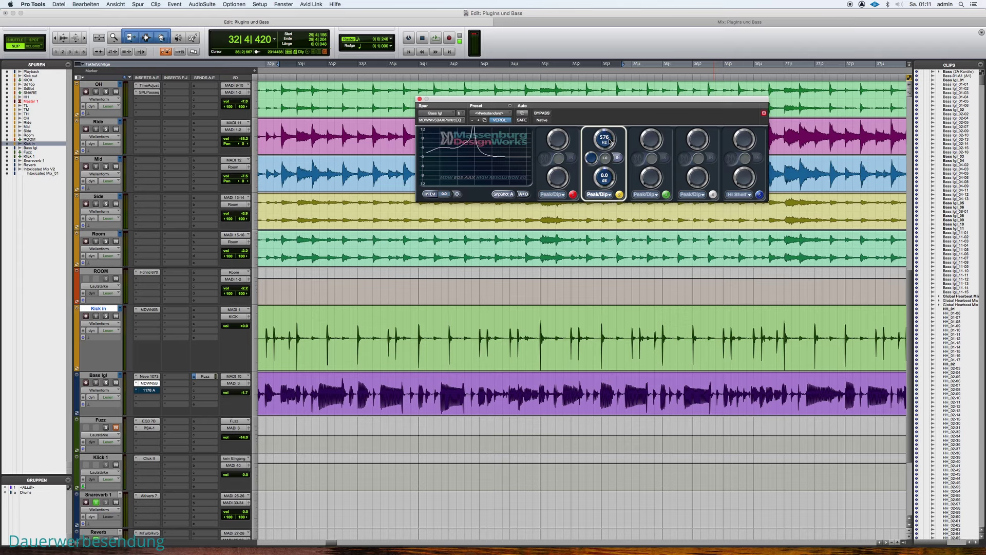
Set the yellow band to 184 Hz and 0.4 dB, with isolation off, and the green band's gain to 4.3 dB.
key("space")
left_click_drag(608, 141, 609, 190)
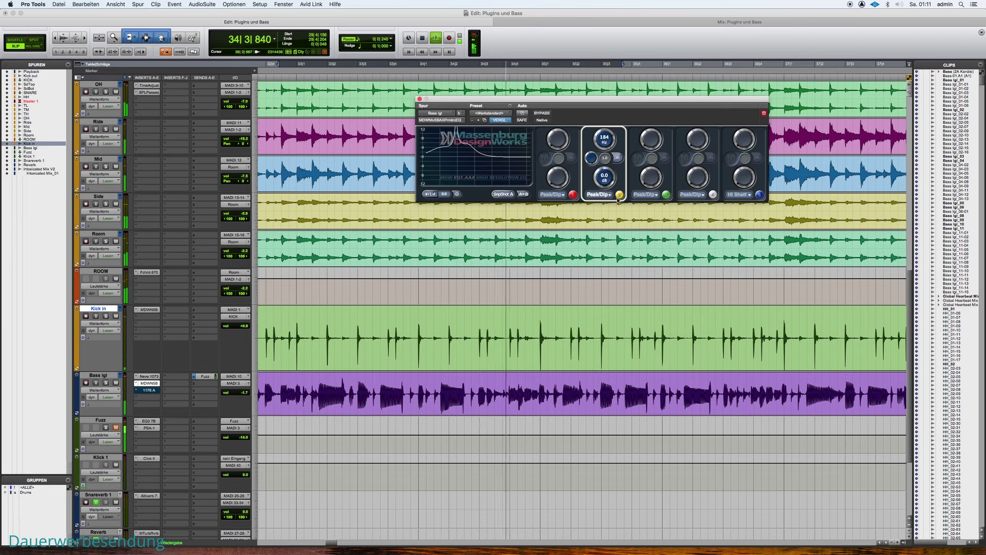
left_click(619, 197)
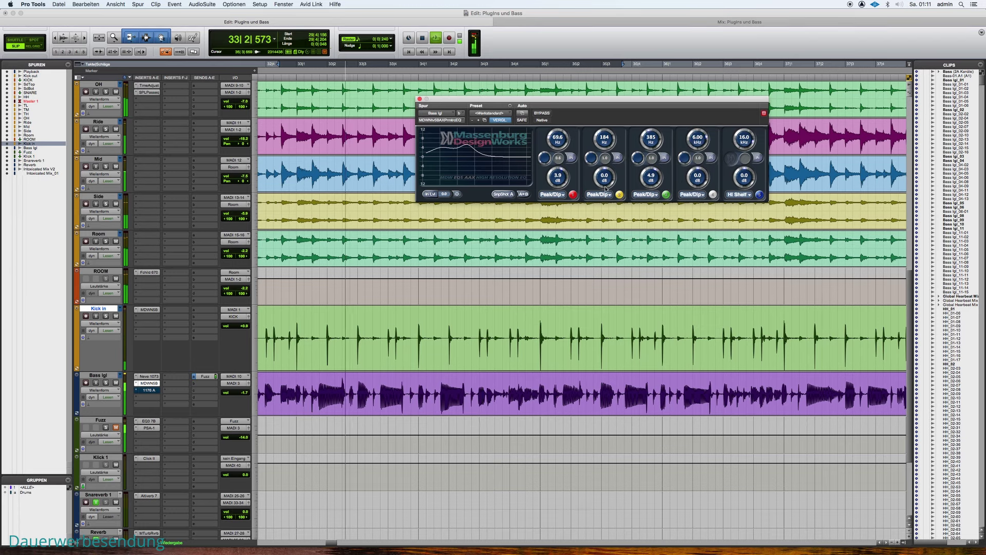
mouse_move(606, 188)
left_mouse_down()
mouse_move(607, 177)
mouse_move(652, 181)
mouse_move(604, 184)
left_mouse_up()
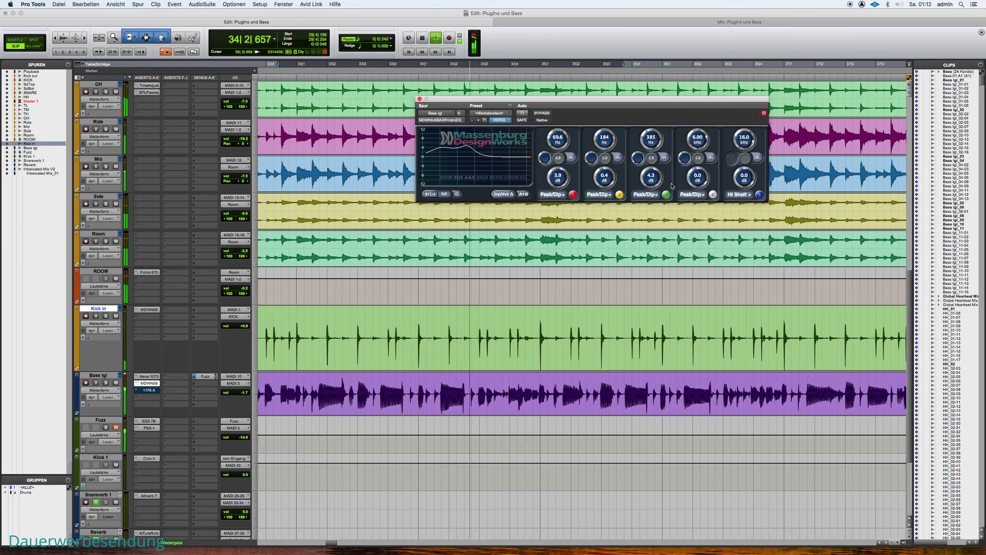
key("space")
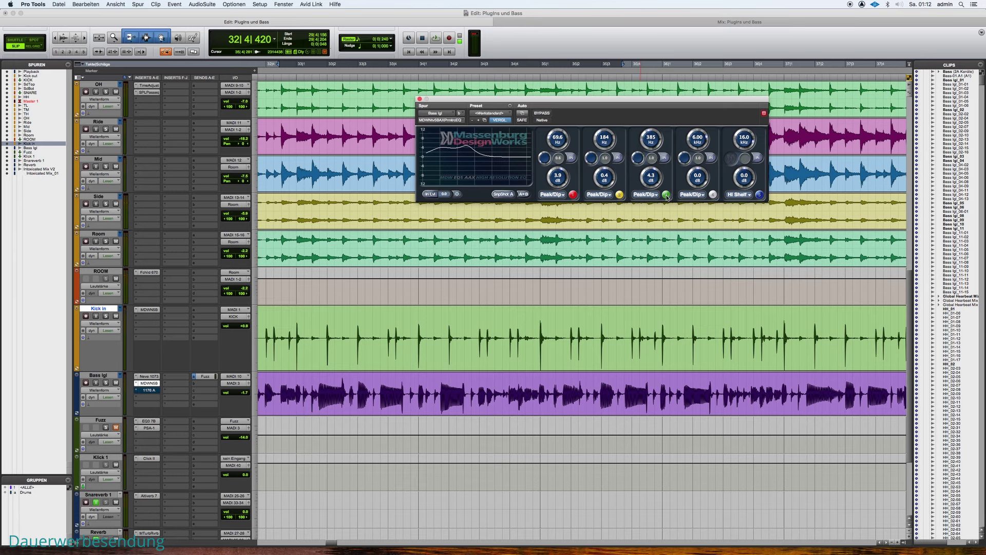
Audition the Massenburg EQ's green band in isolation during playback, then set the yellow gain to -1.0 dB and green gain to 4.7 dB.
key("space")
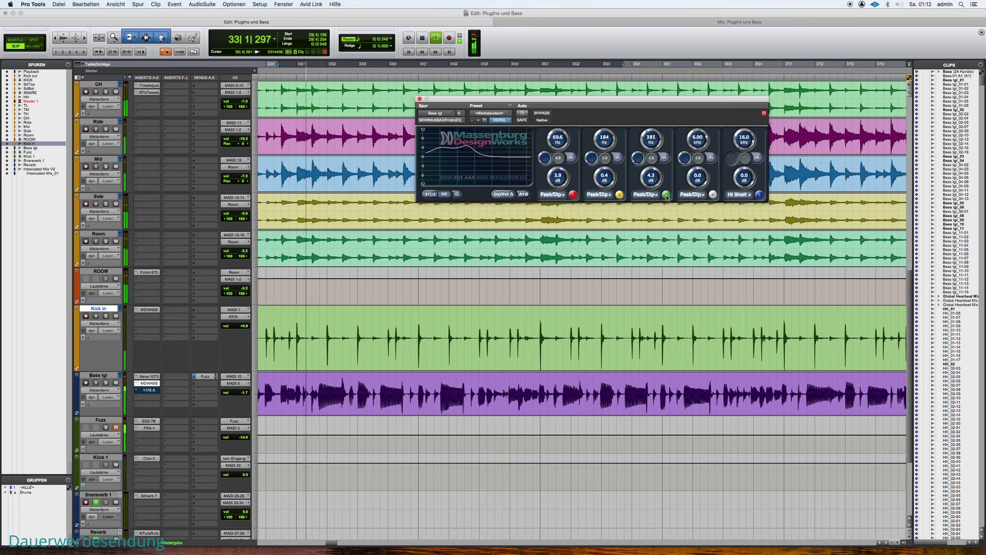
left_click(666, 195)
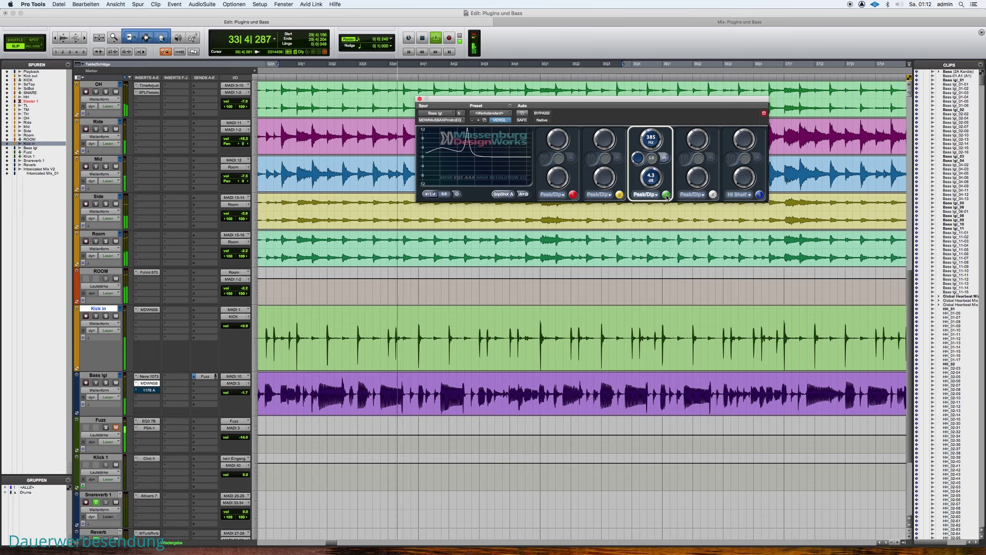
left_click(666, 195)
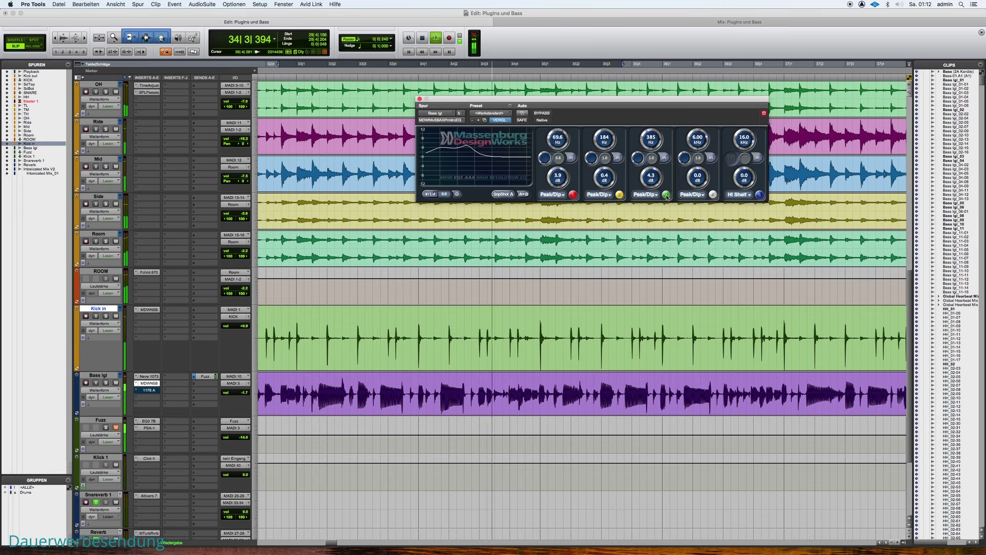
key("space")
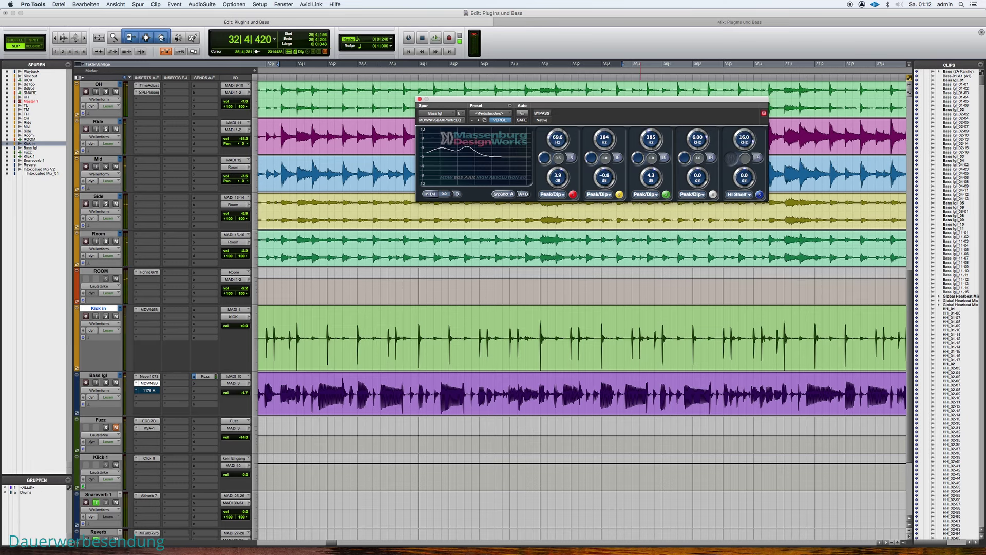
key("space")
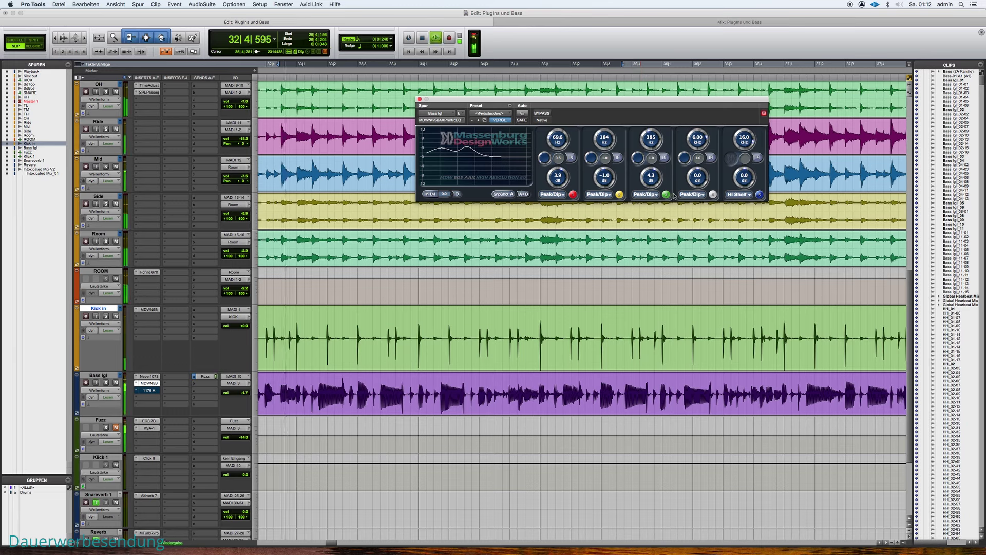
left_click_drag(651, 177, 672, 188)
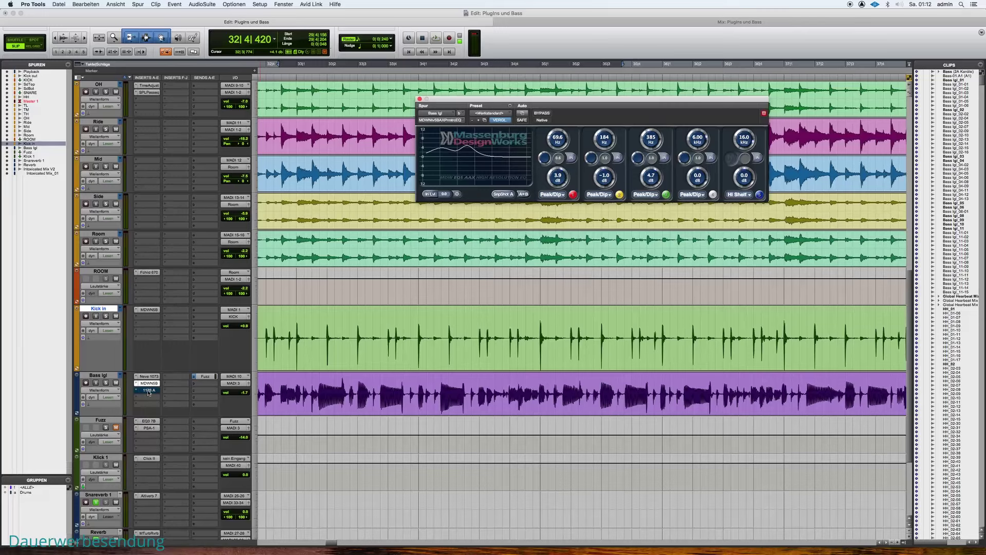
Activate the 1176 limiter on the Bass track and compare the sound with and without it during playback, leaving it active.
left_click(149, 390)
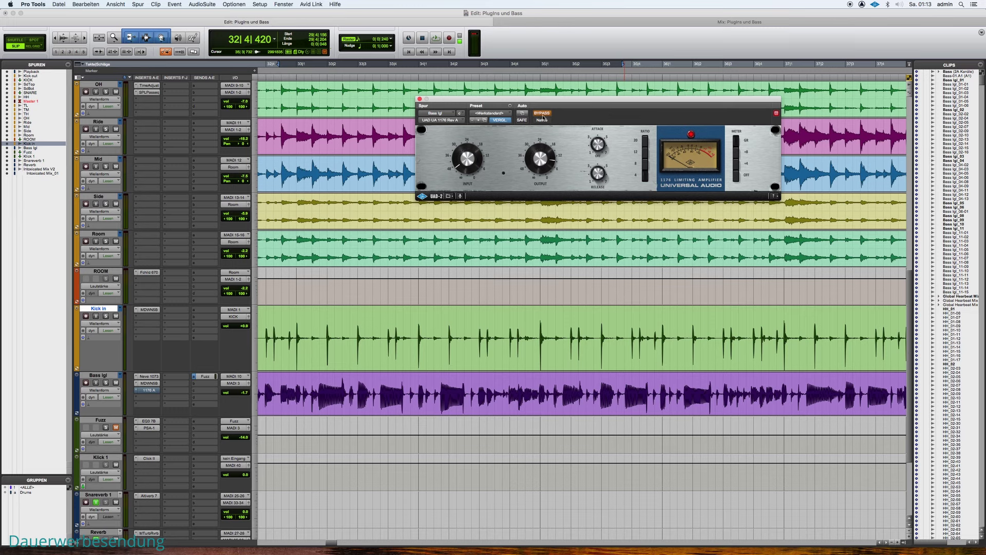
key("space")
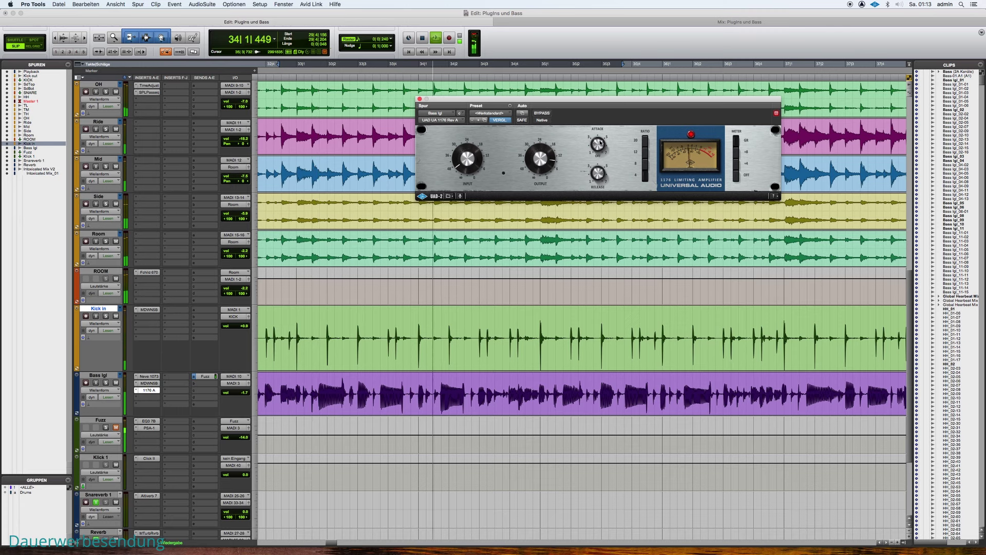
left_click(540, 112)
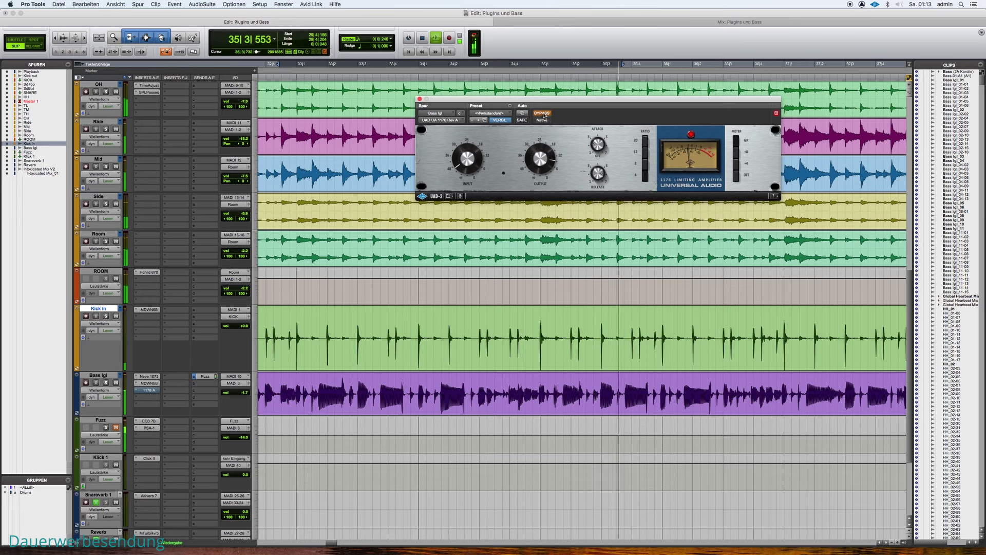
left_click(543, 113)
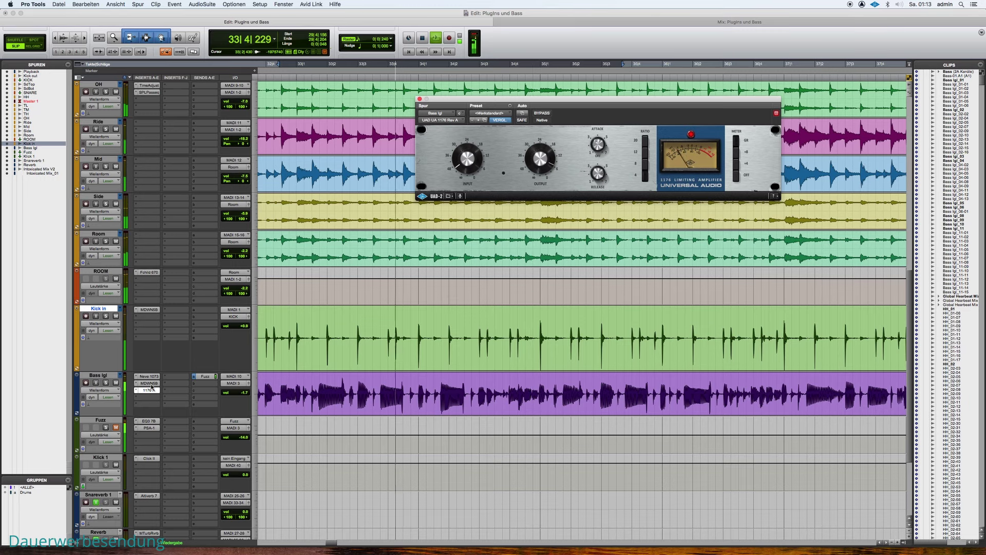
Set the Bass track's Massenburg EQ to 204 Hz and 1.2 dB in the yellow band and 0.3 dB in the green, checking the Neve 1073 too.
left_click(150, 384)
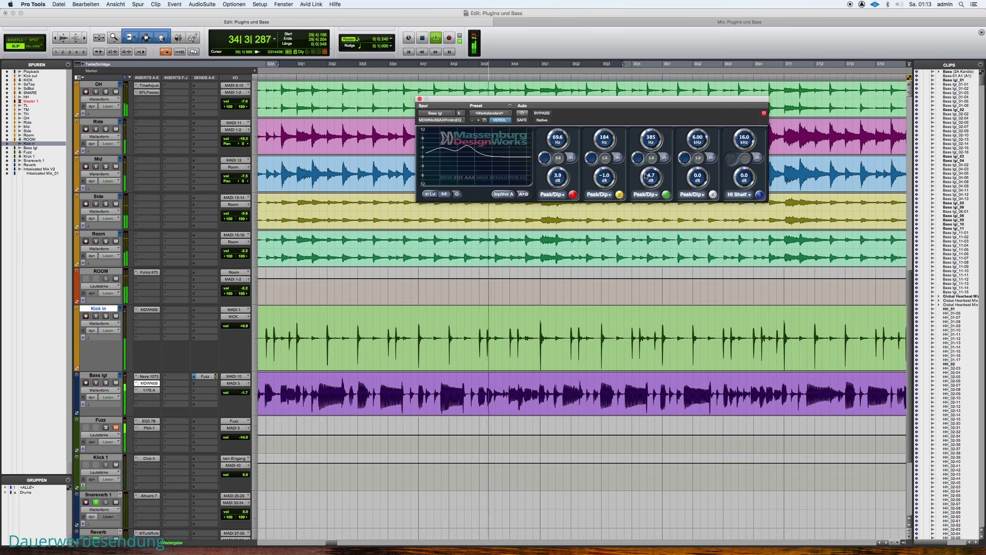
left_click_drag(646, 175, 616, 177)
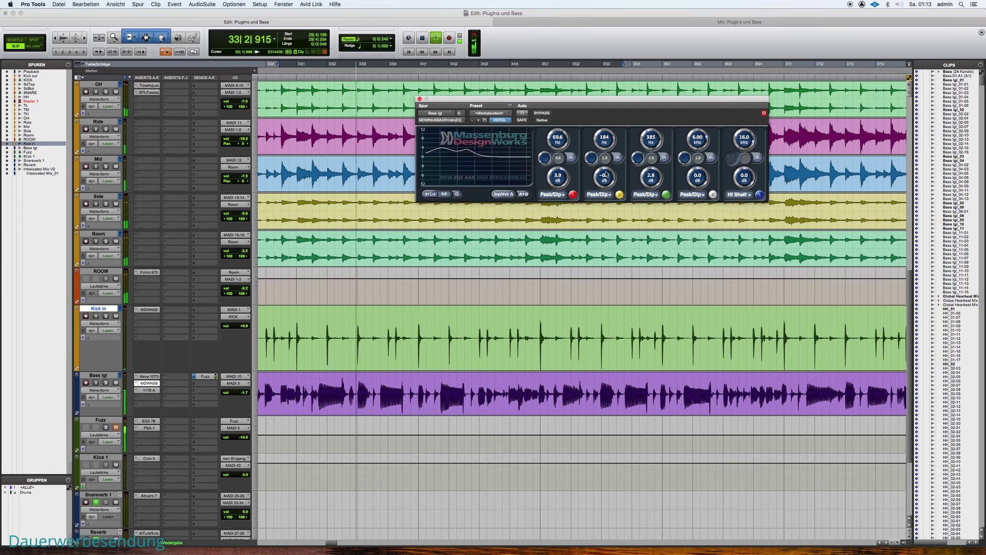
left_click(149, 377)
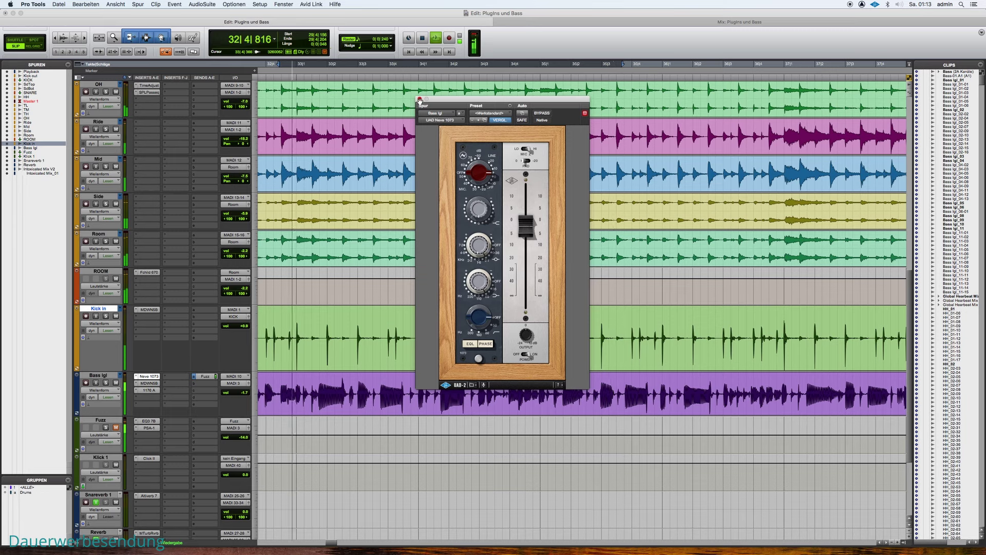
left_click(419, 99)
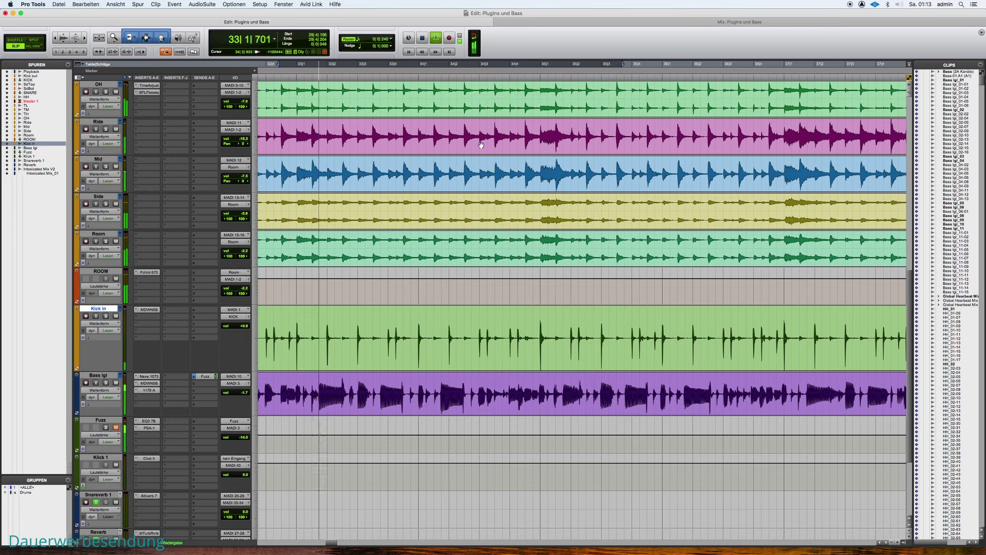
left_click(149, 383)
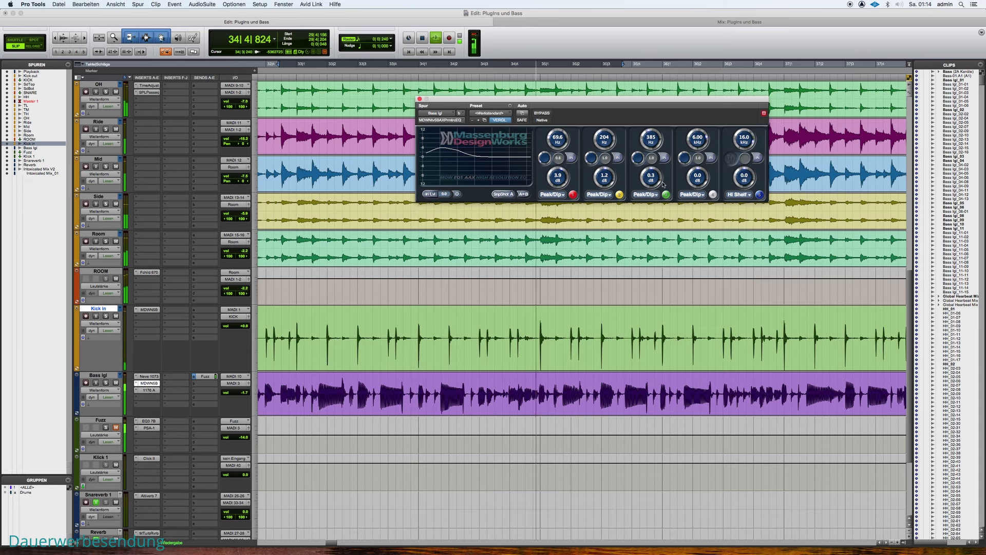
key("space")
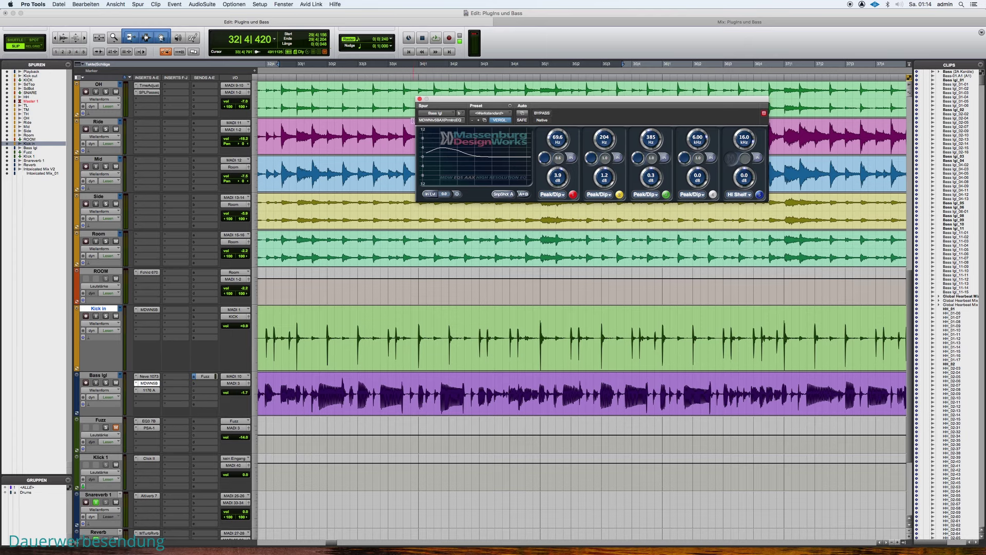
left_click(419, 98)
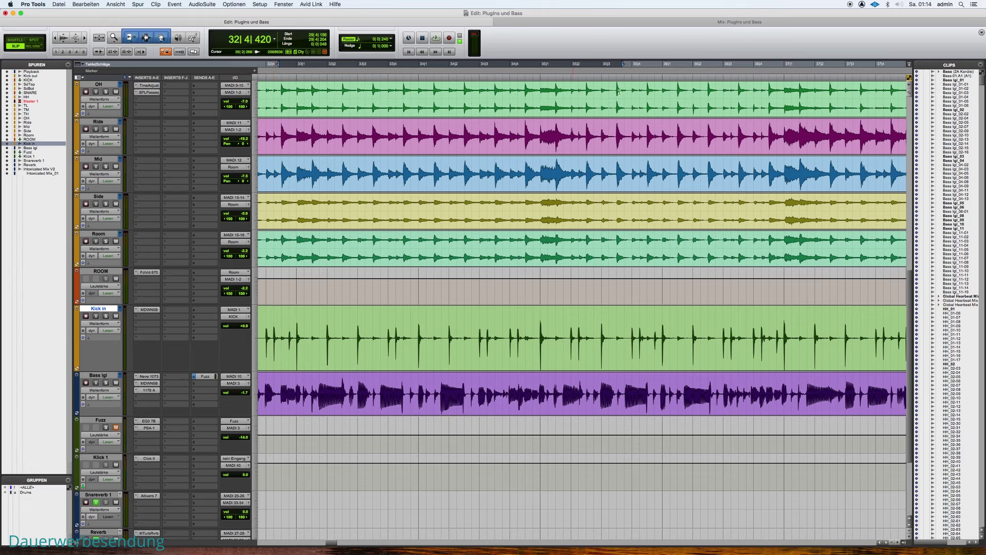
In the mixer, unmute Fuzz, show the Bass send feeding it, and lower the Bass fader fully and the Fuzz fader to -21.0 dB.
left_click(737, 22)
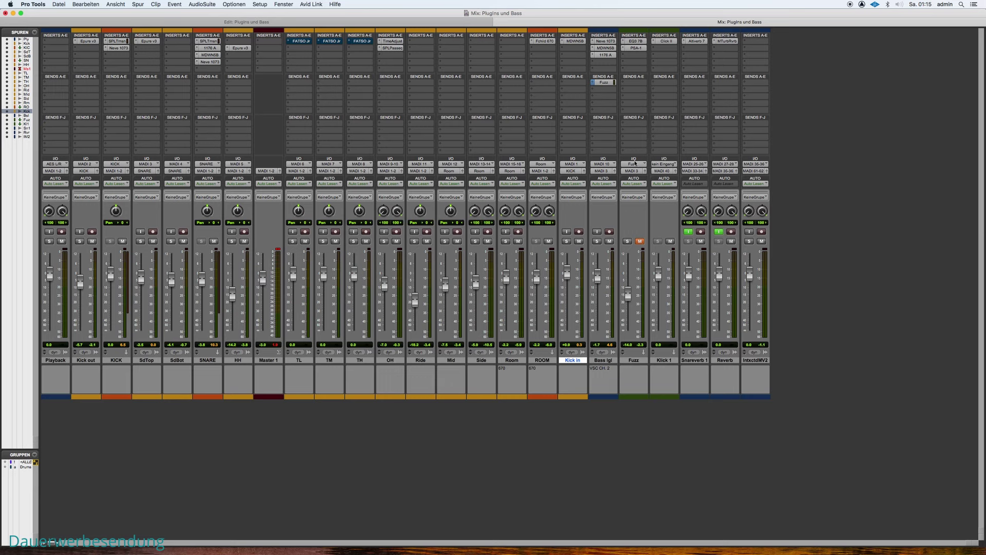
left_click(640, 241)
left_click(604, 83)
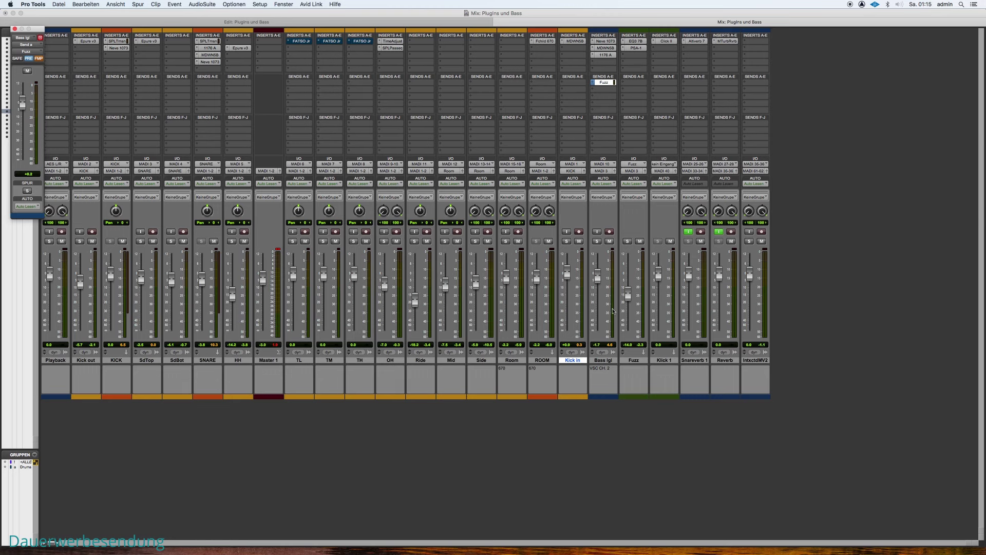
left_click_drag(599, 278, 598, 331)
mouse_move(629, 295)
left_mouse_down()
mouse_move(630, 322)
mouse_move(630, 305)
left_mouse_up()
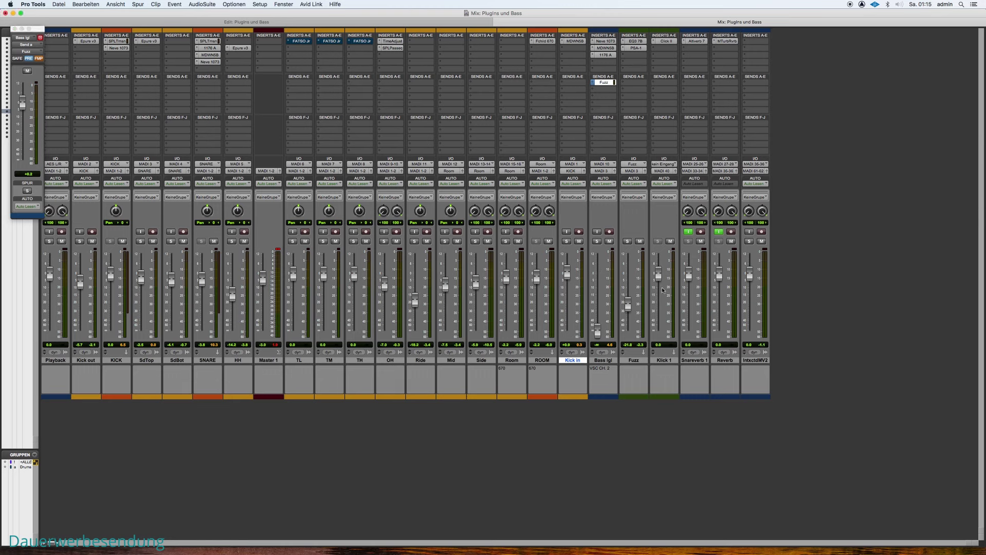
Raise the Fuzz fader to about -0.6 dB, solo Bass and Fuzz, and boost the Fuzz EQ's high-mid band to 6.9 dB at 3.22 kHz.
left_click(635, 41)
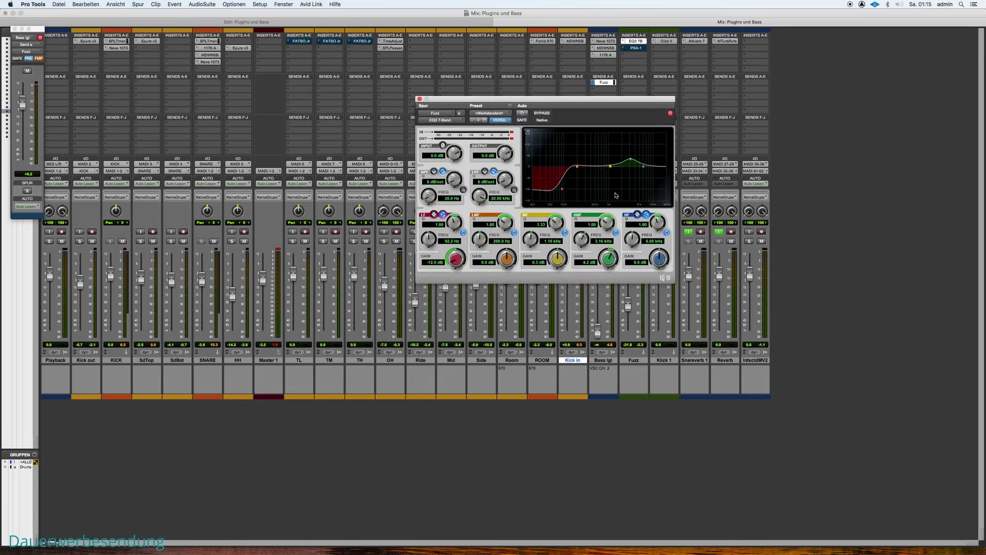
left_click_drag(597, 102, 367, 95)
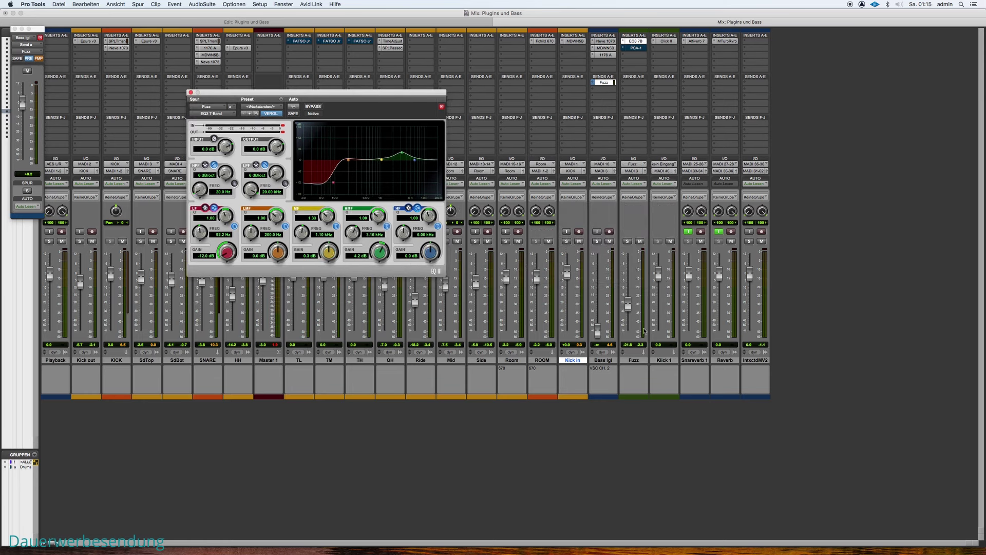
left_click_drag(628, 306, 631, 278)
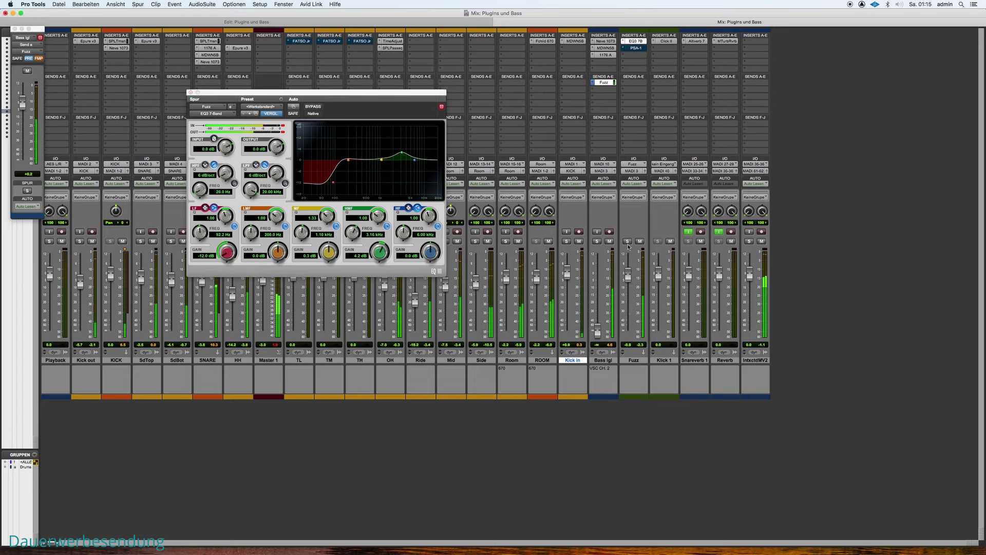
left_click(597, 241)
left_click(627, 241)
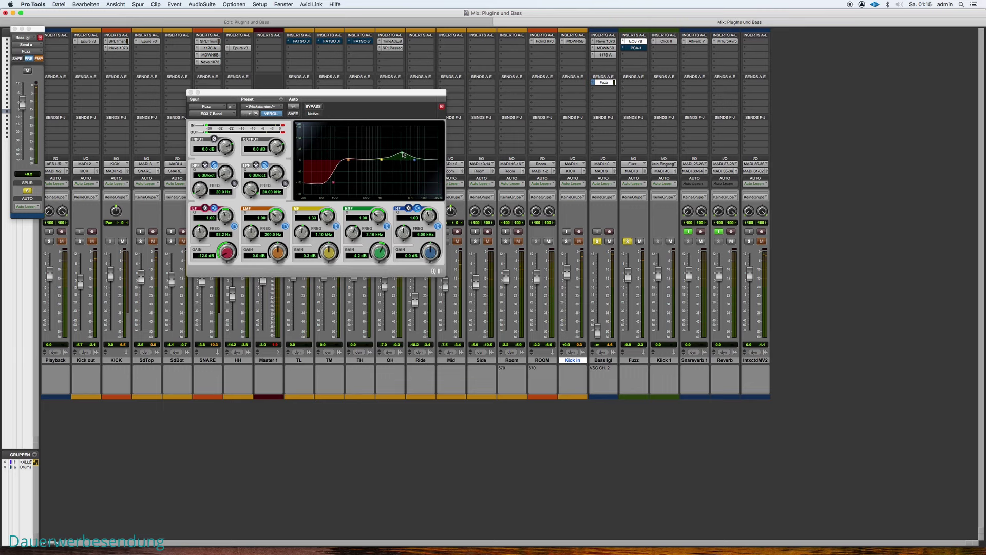
mouse_move(403, 154)
left_mouse_down()
mouse_move(406, 138)
mouse_move(402, 148)
left_mouse_up()
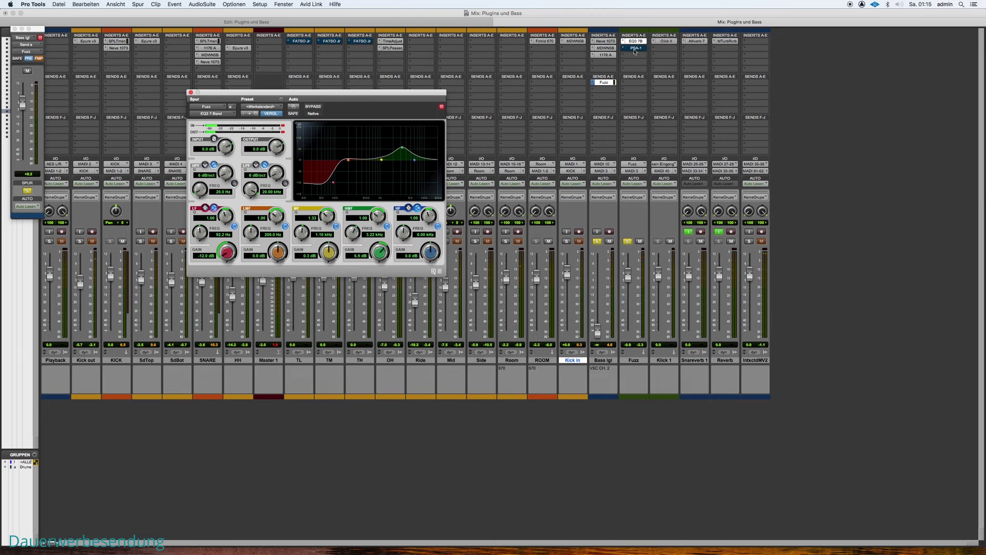
Activate the SansAmp PSA-1 on the Fuzz track, listen to the distortion, and lower the Fuzz fader slightly.
left_click(636, 49)
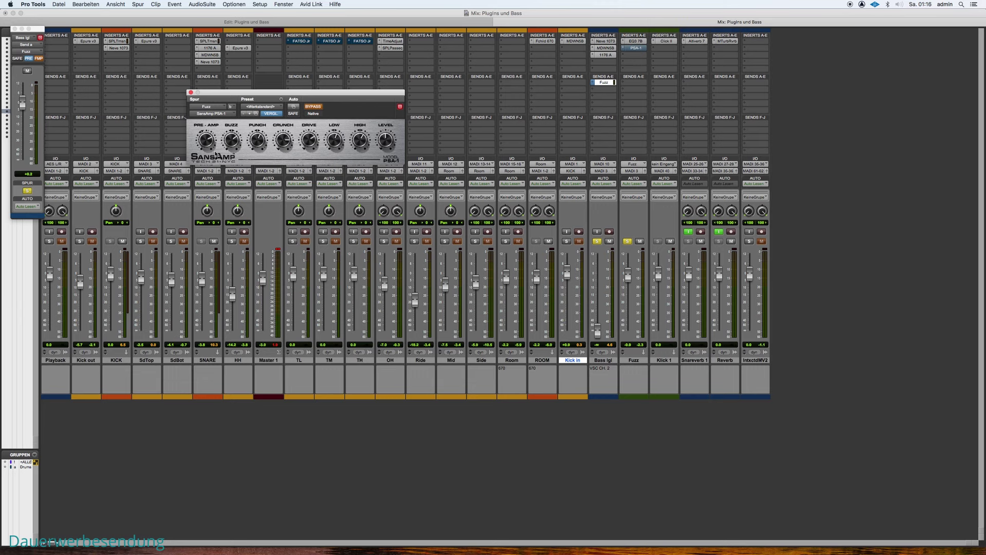
left_click(314, 108)
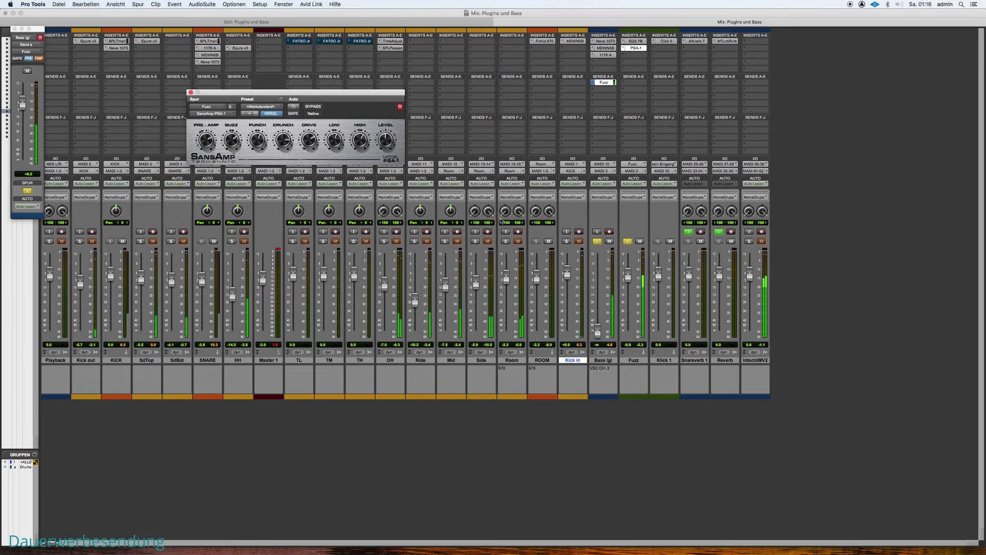
left_click_drag(631, 276, 631, 284)
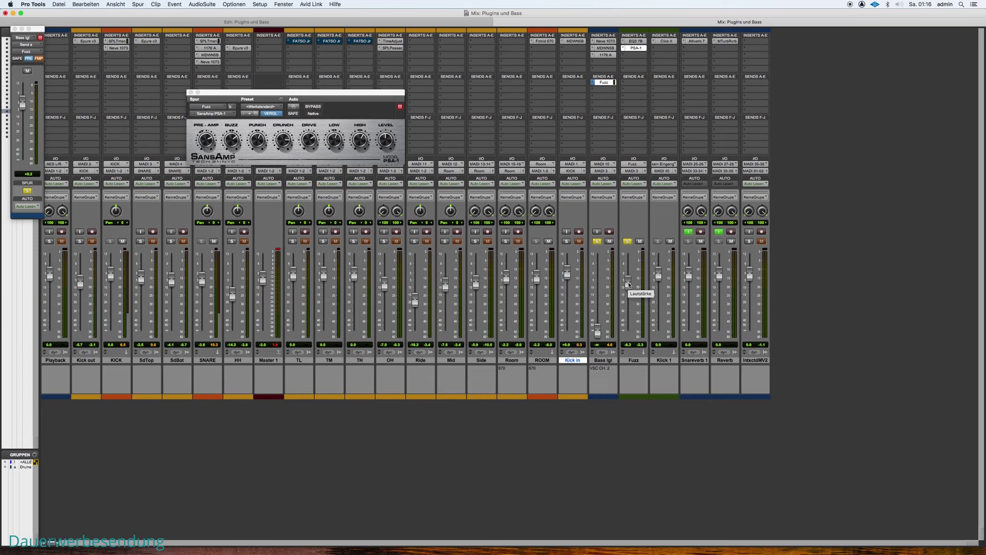
left_click_drag(629, 284, 631, 289)
Pull the Fuzz fader fully down, clear both solos, and bring the Bass fader back up to about 0.4 dB.
left_click_drag(629, 287, 632, 334)
left_click(597, 241)
left_click(628, 241)
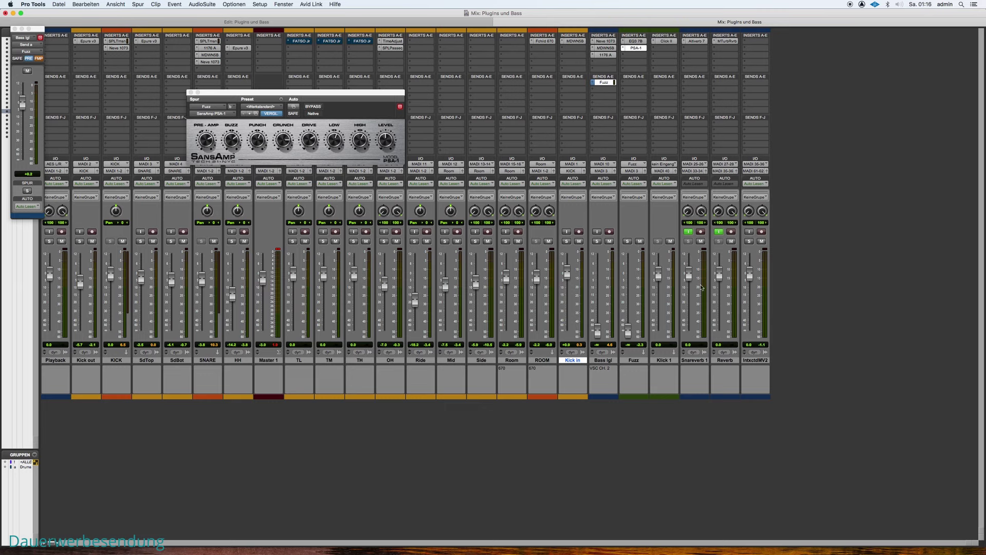
left_click_drag(598, 331, 600, 269)
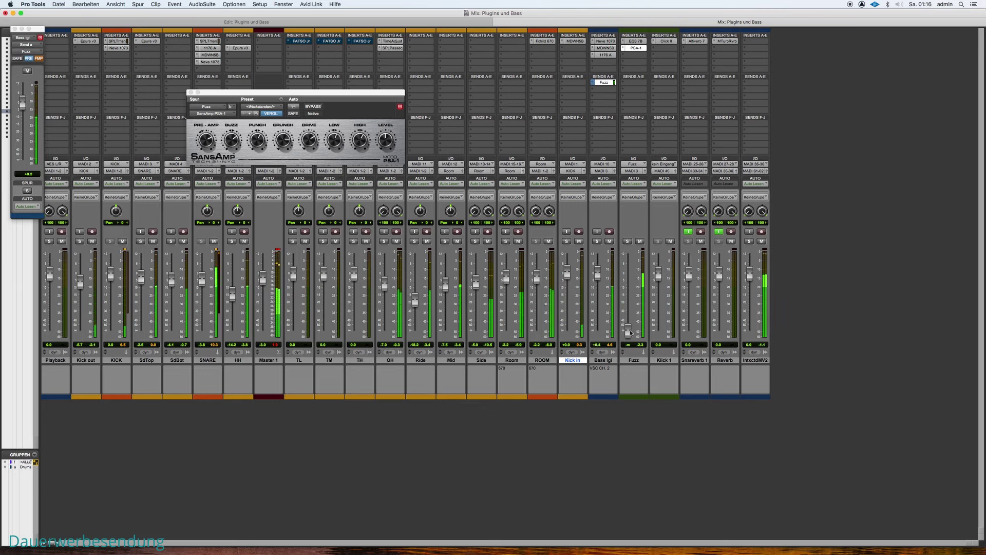
Blend the Fuzz track under the Bass during playback, compare it muted and unmuted, and settle its fader at about -14.5 dB.
left_click_drag(630, 332, 633, 304)
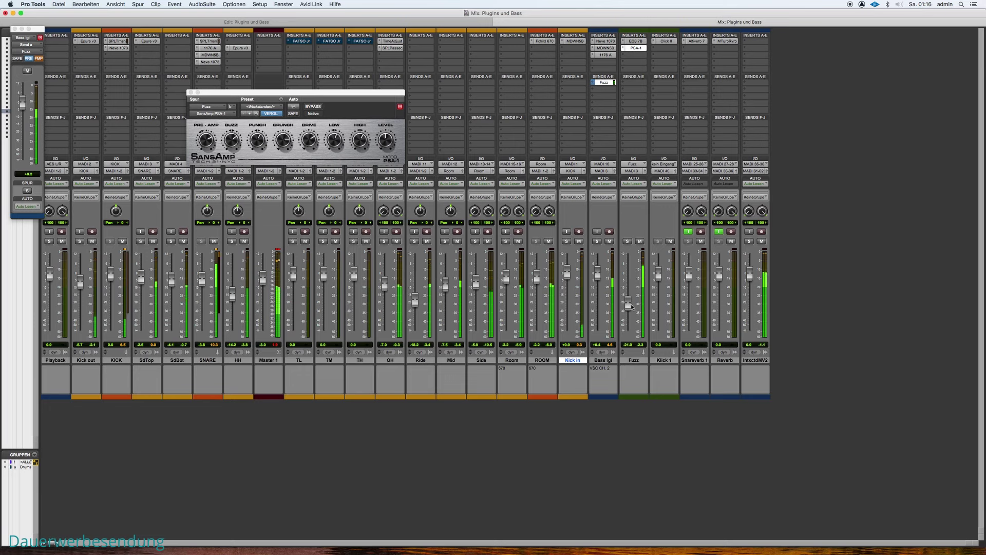
left_click(640, 242)
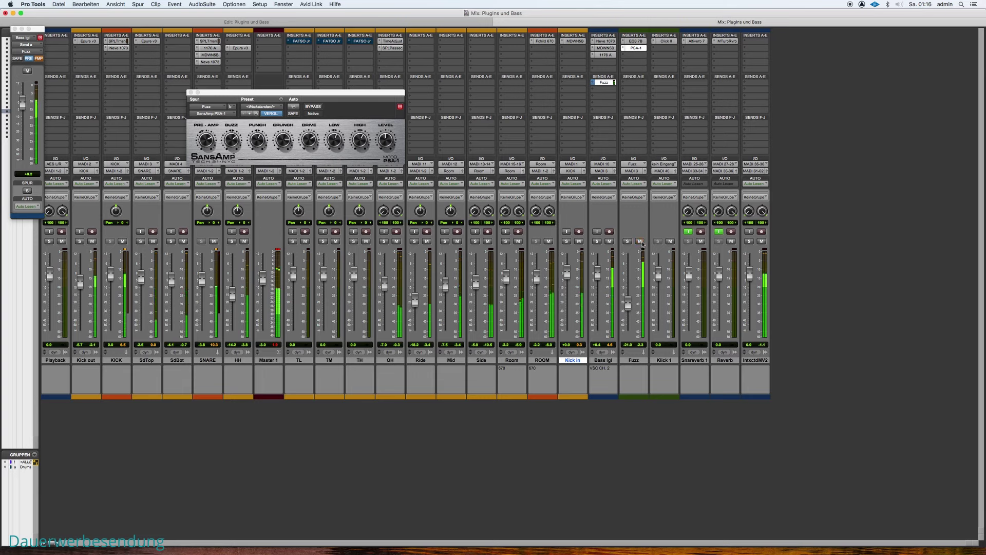
left_click_drag(630, 305, 631, 306)
left_click_drag(631, 305, 631, 300)
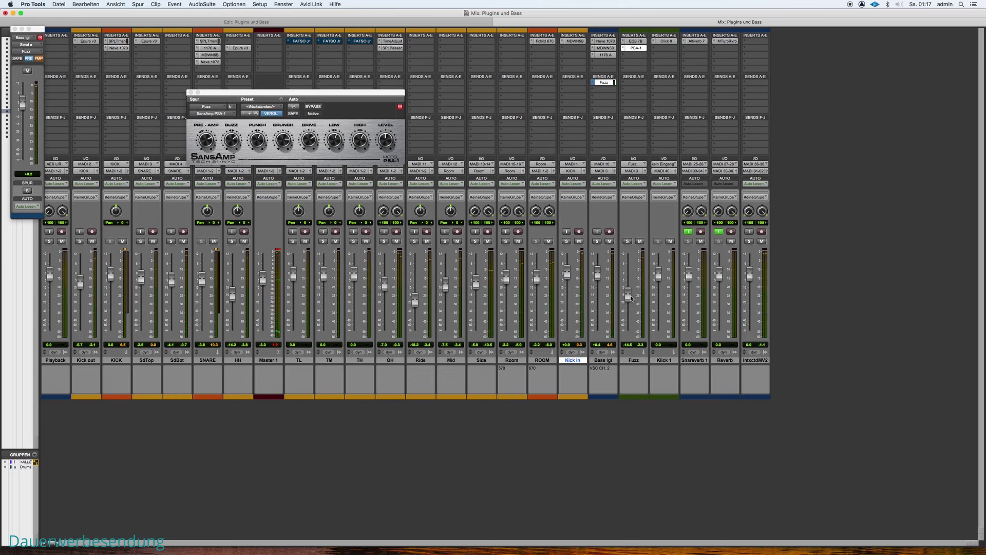